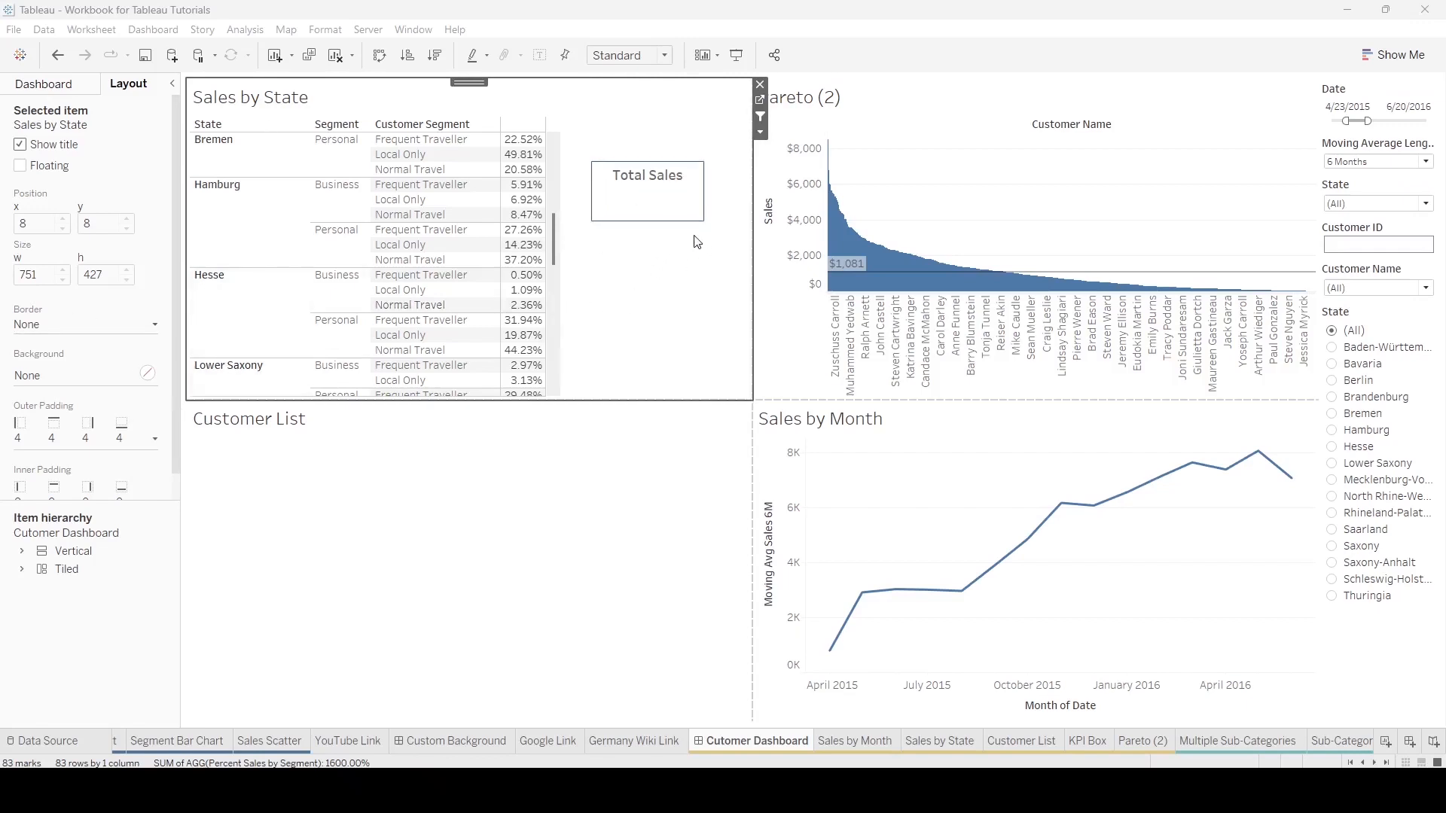
Select Hamburg, Hesse and Bremen one after another in the Sales by State table to compare the Total Sales box
left_click(277, 225)
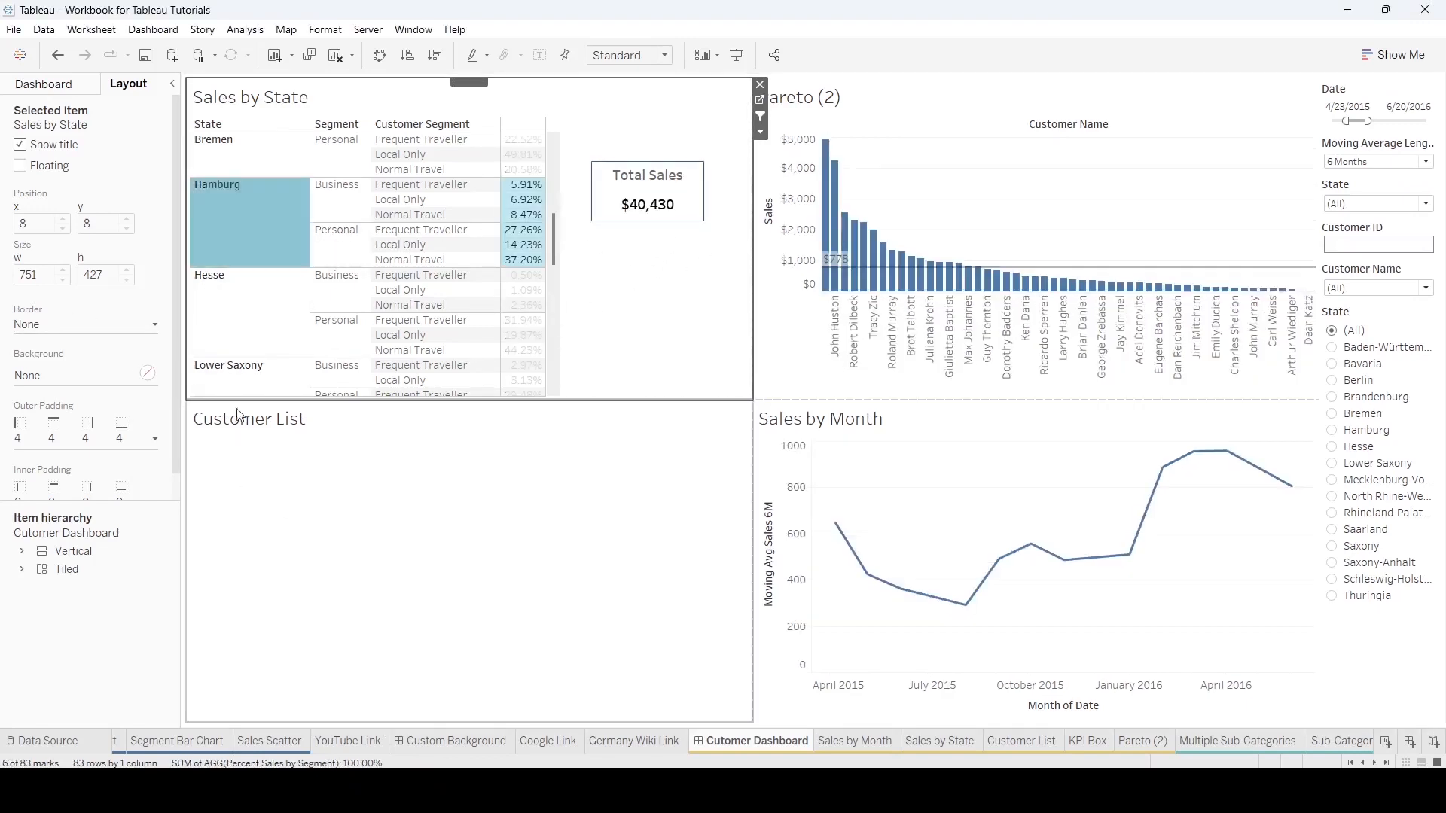
left_click(223, 292)
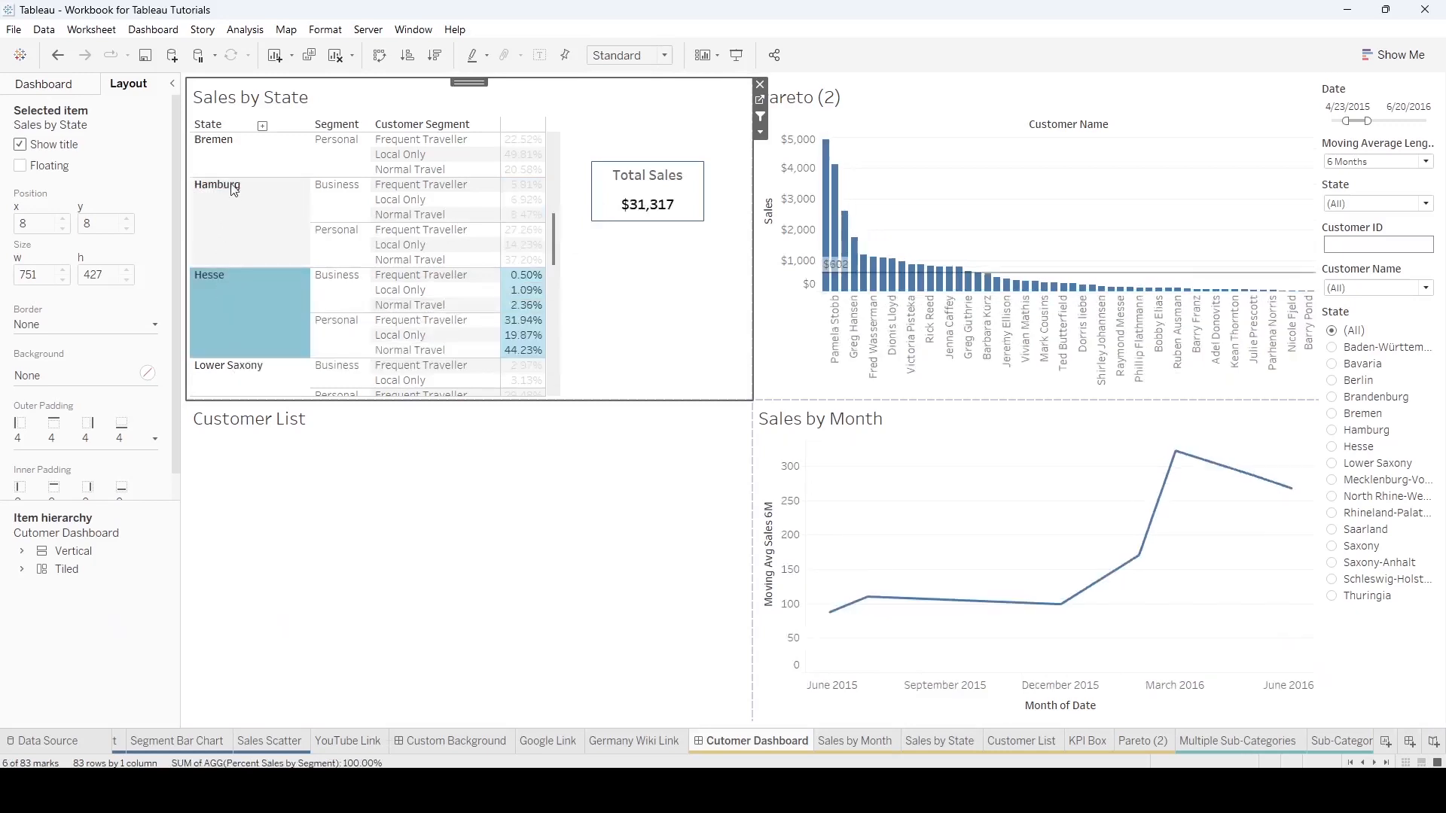
left_click(224, 143)
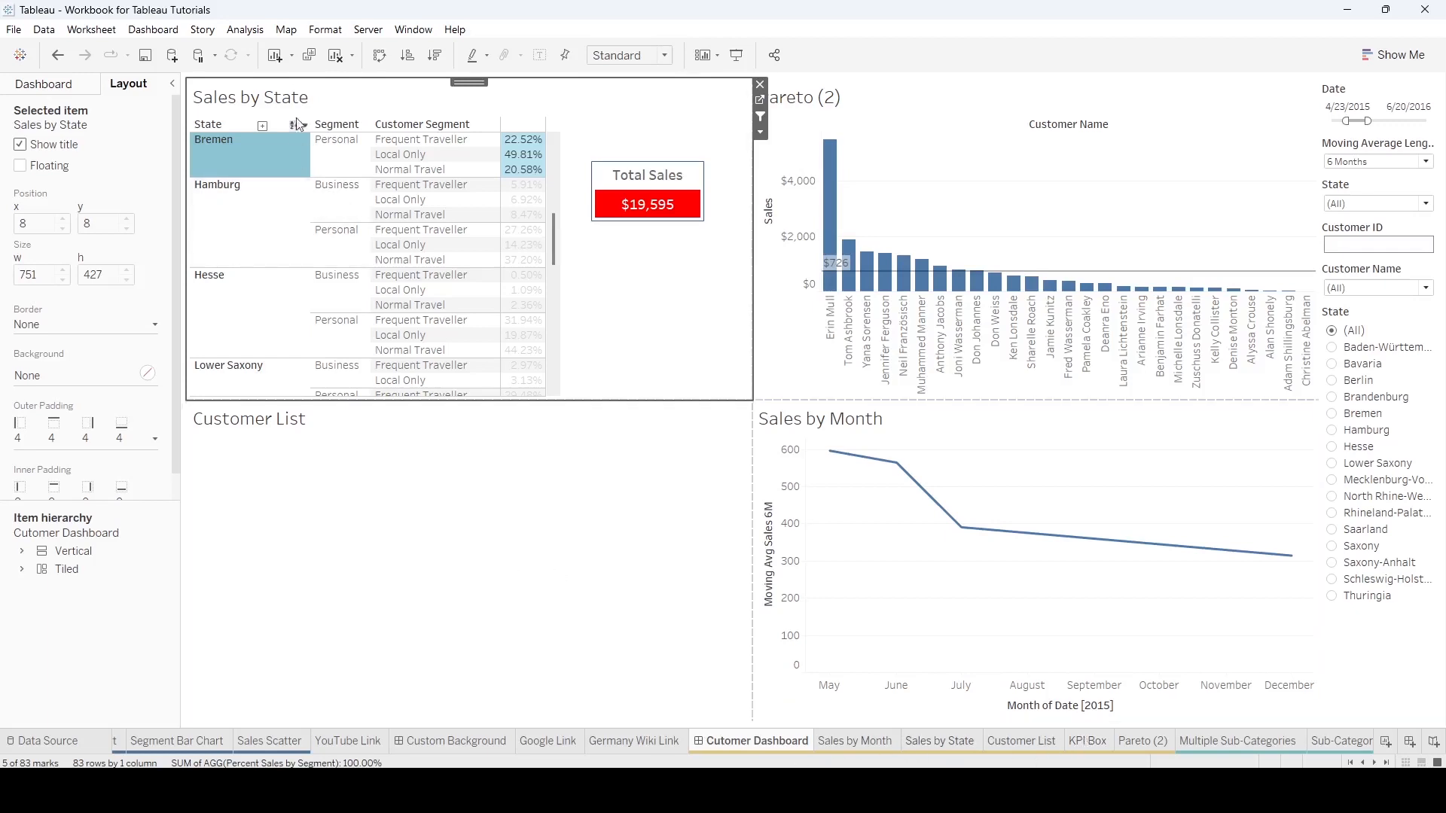
Create a new worksheet and list the State field on Rows
left_click(276, 58)
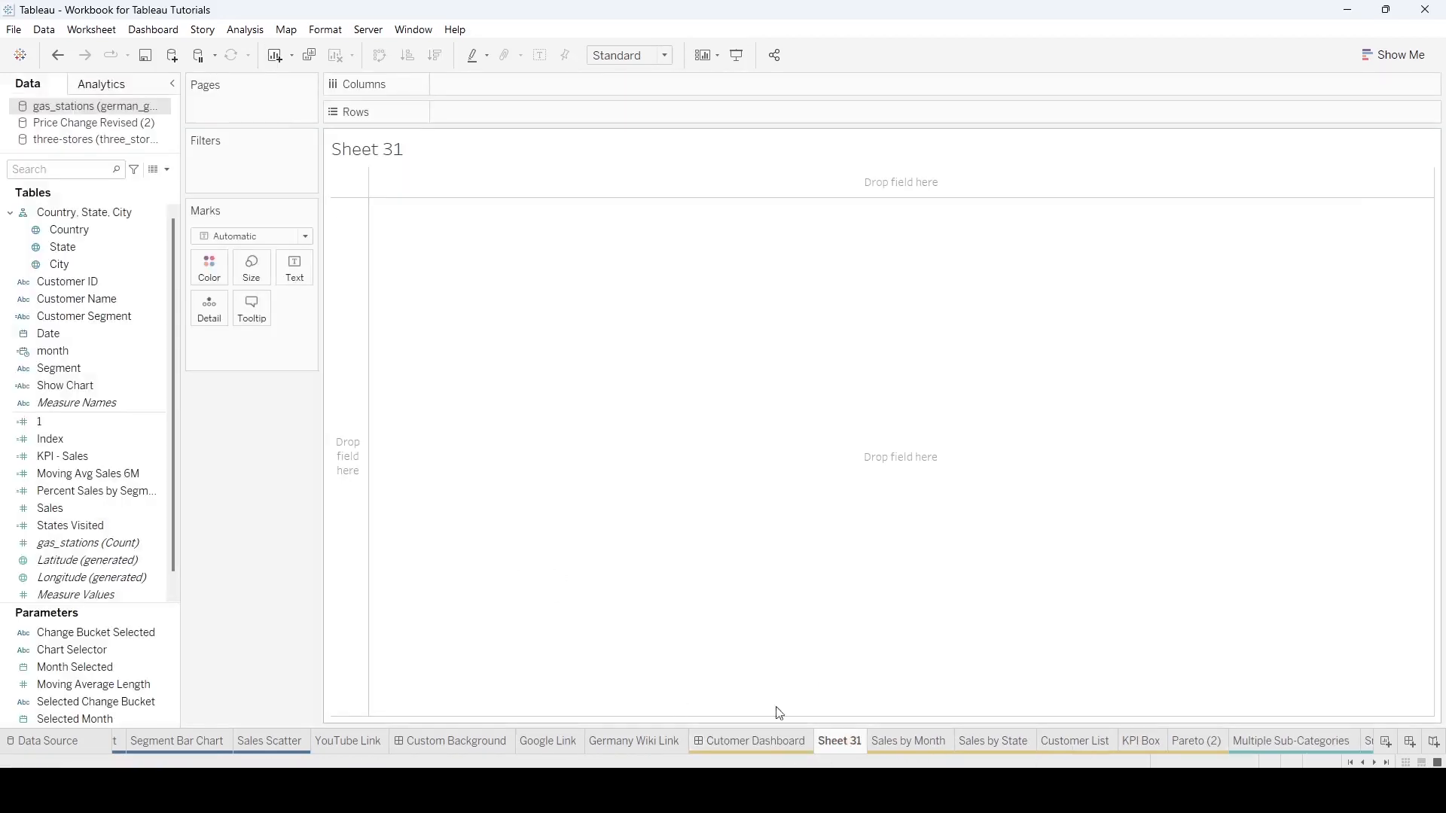
left_click(83, 317)
left_click_drag(65, 248, 501, 112)
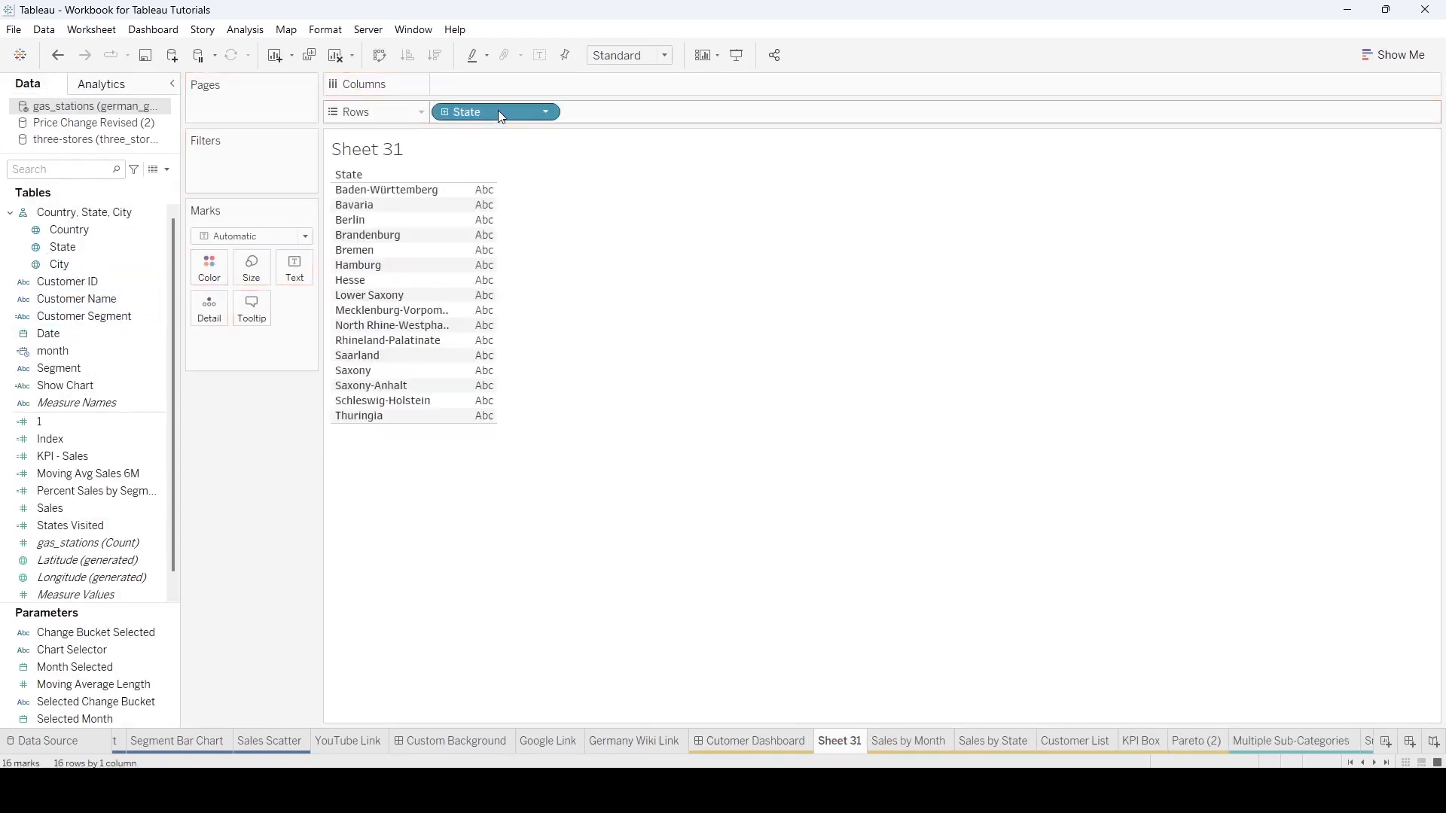
Filter the State rows to Hamburg only and show Sales as the text values
left_click(545, 112)
left_click(536, 134)
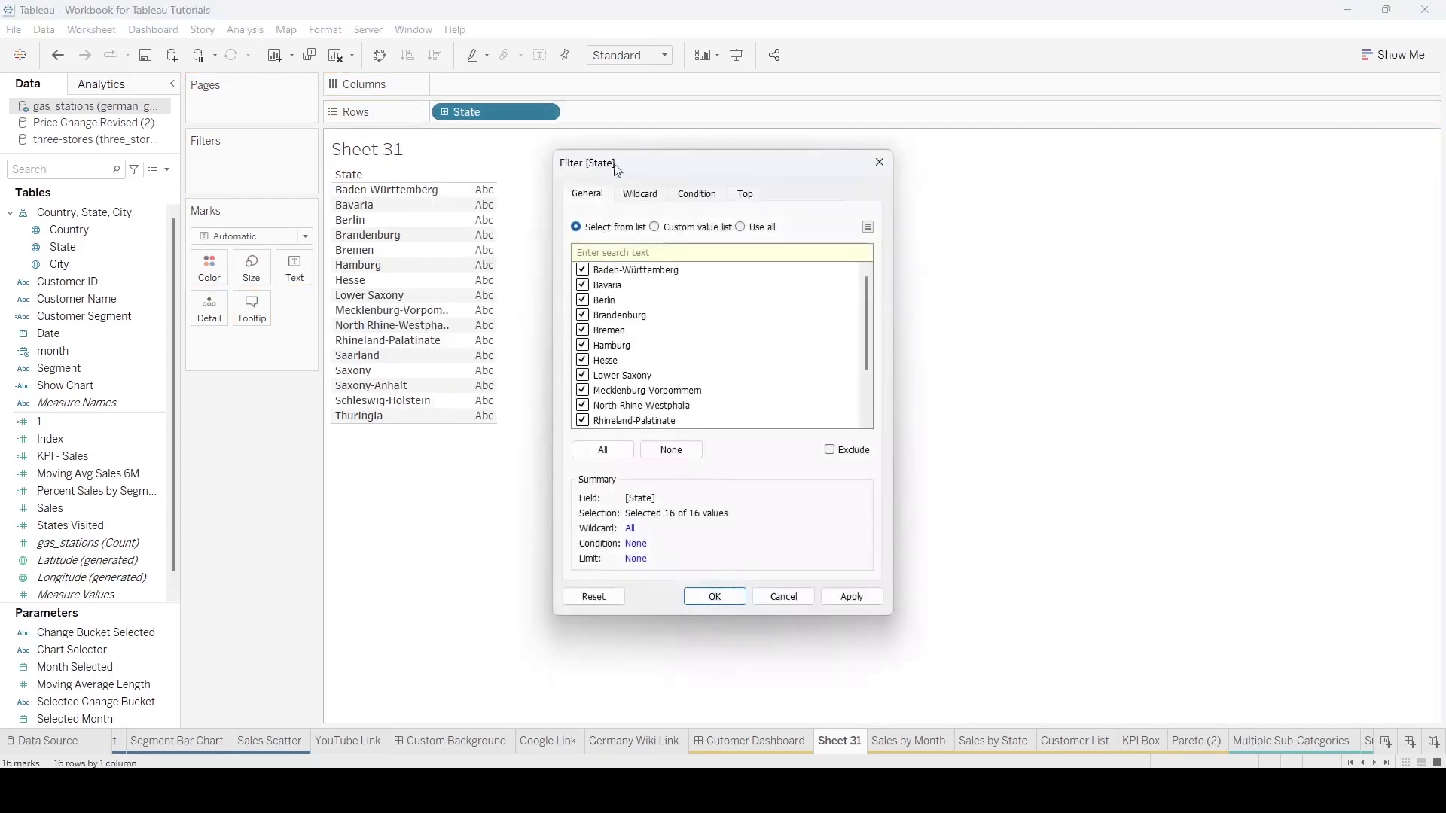
left_click(655, 454)
left_click(582, 345)
left_click(719, 591)
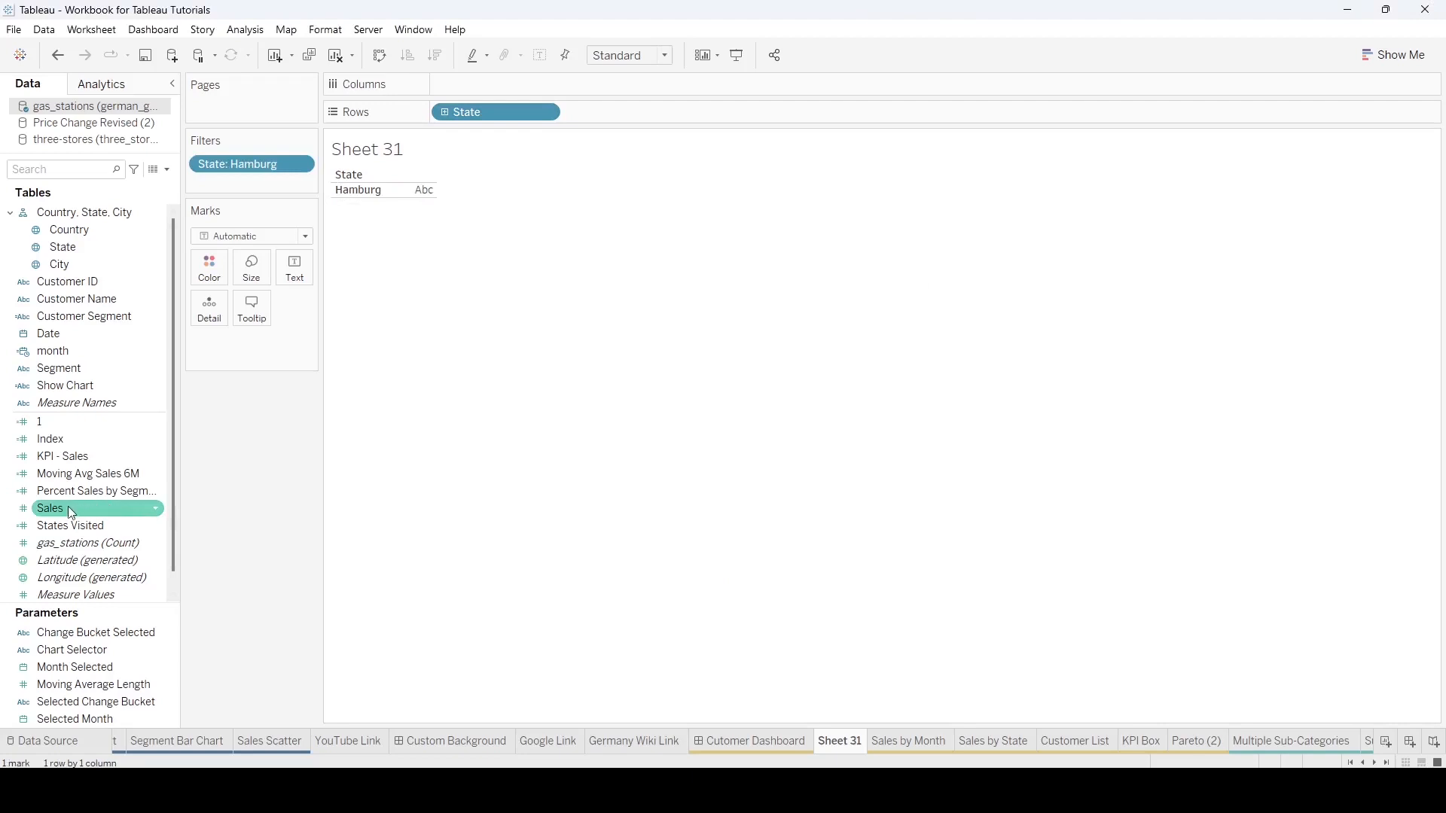
left_click_drag(71, 513, 294, 284)
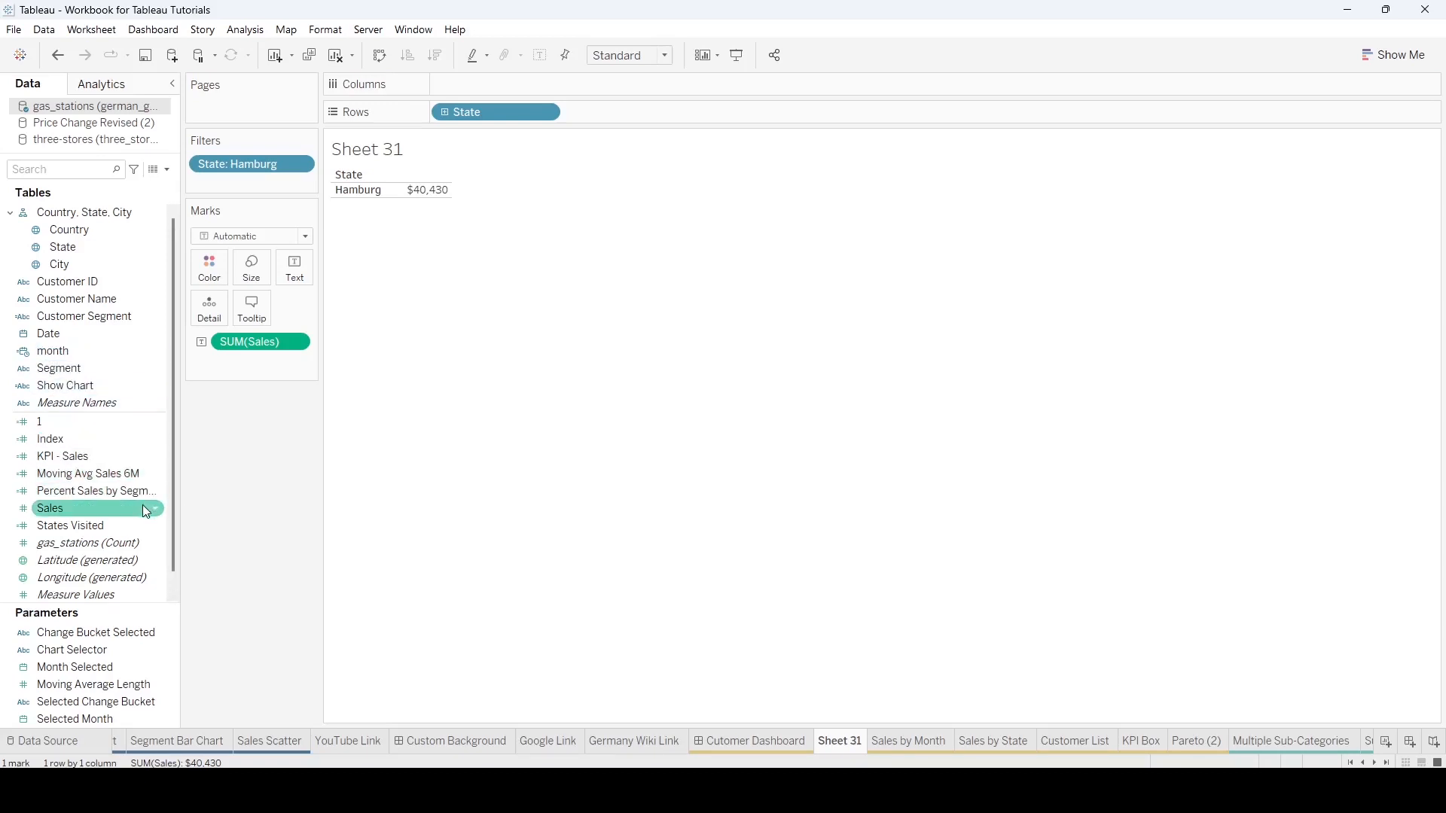
Review the KPI - Sales calculation formula and assign the field to the marks' color
scroll(142, 504, "down", 1)
scroll(141, 503, "up", 1)
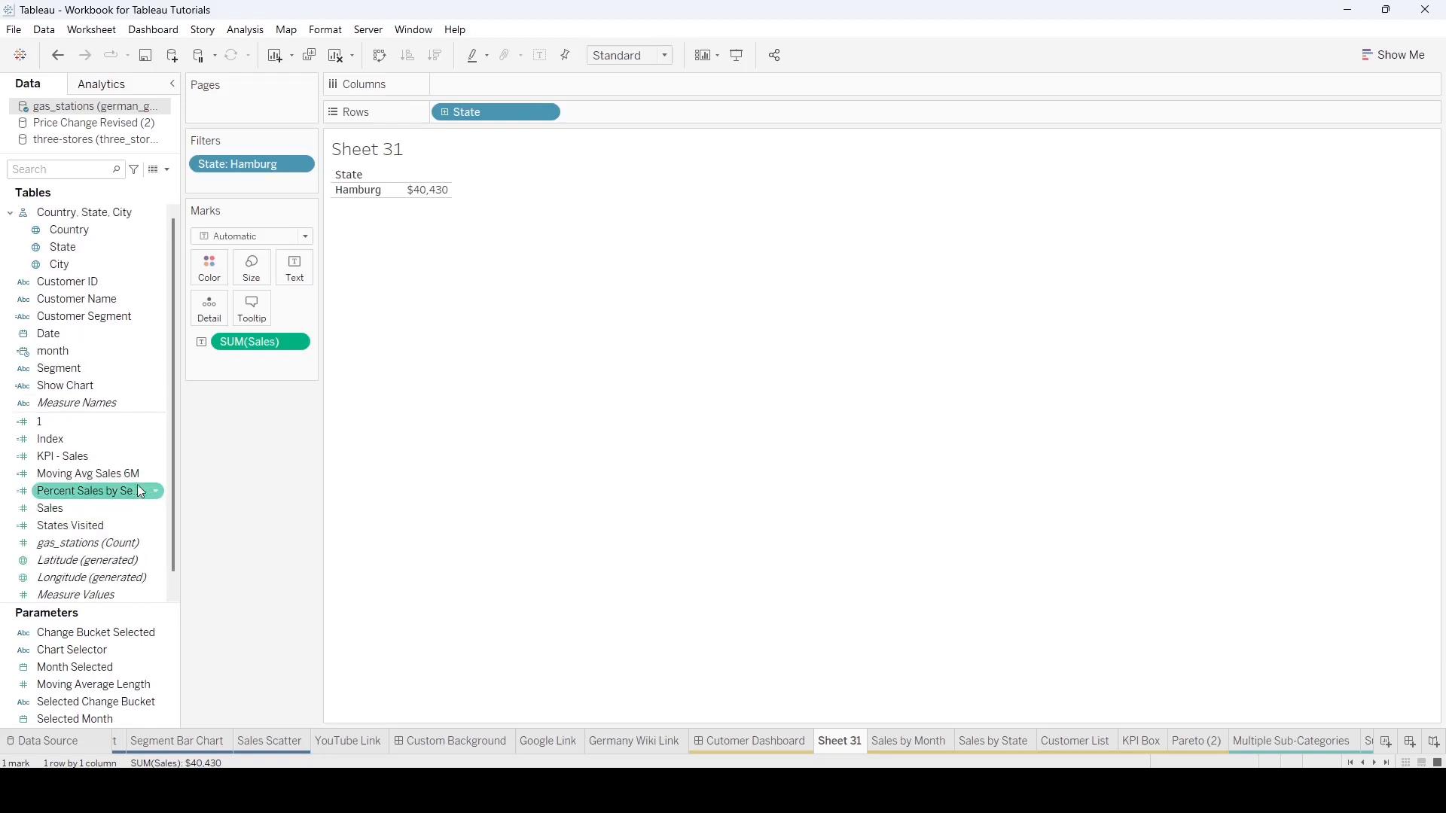
left_click(161, 462)
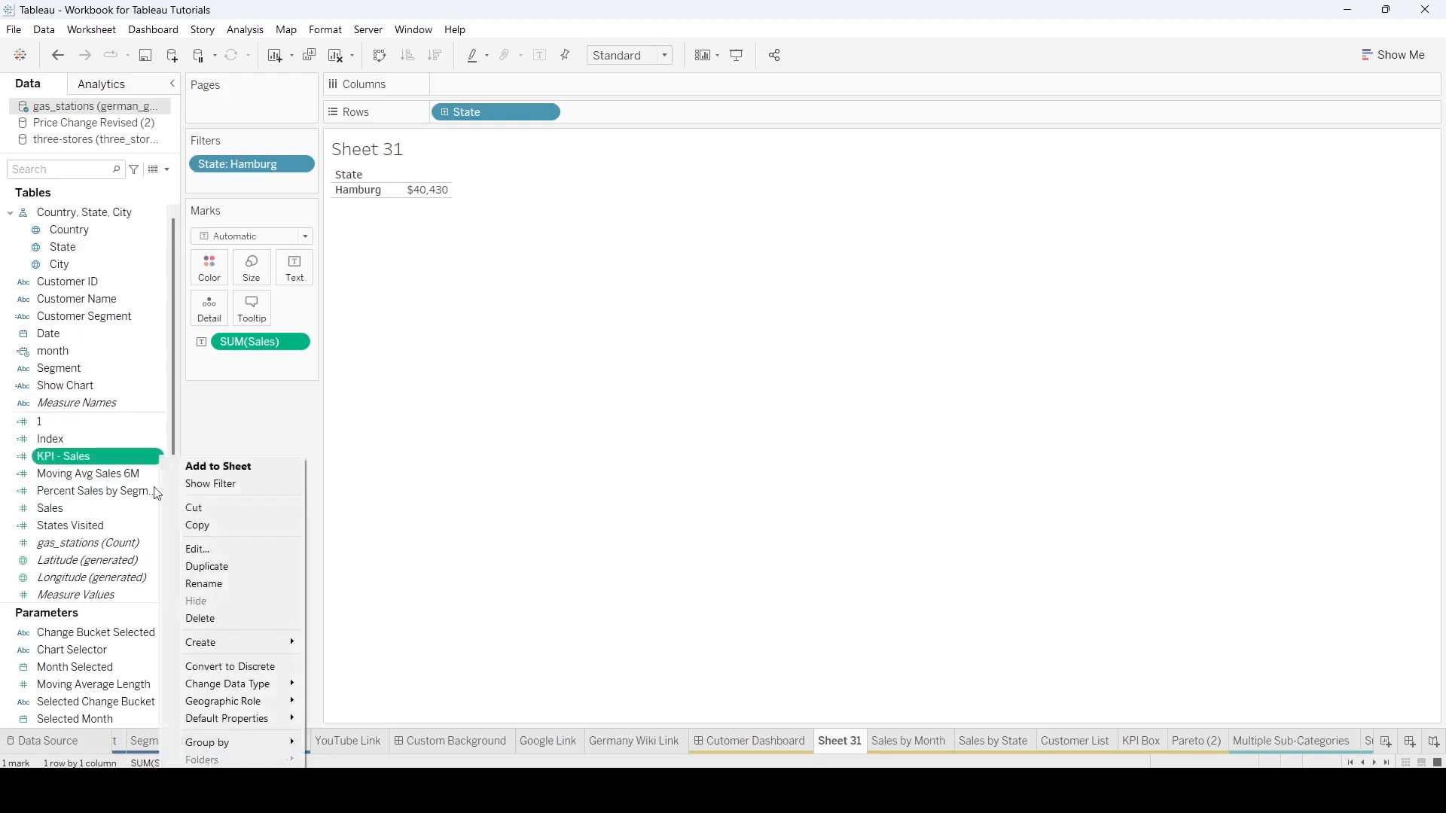
left_click(200, 549)
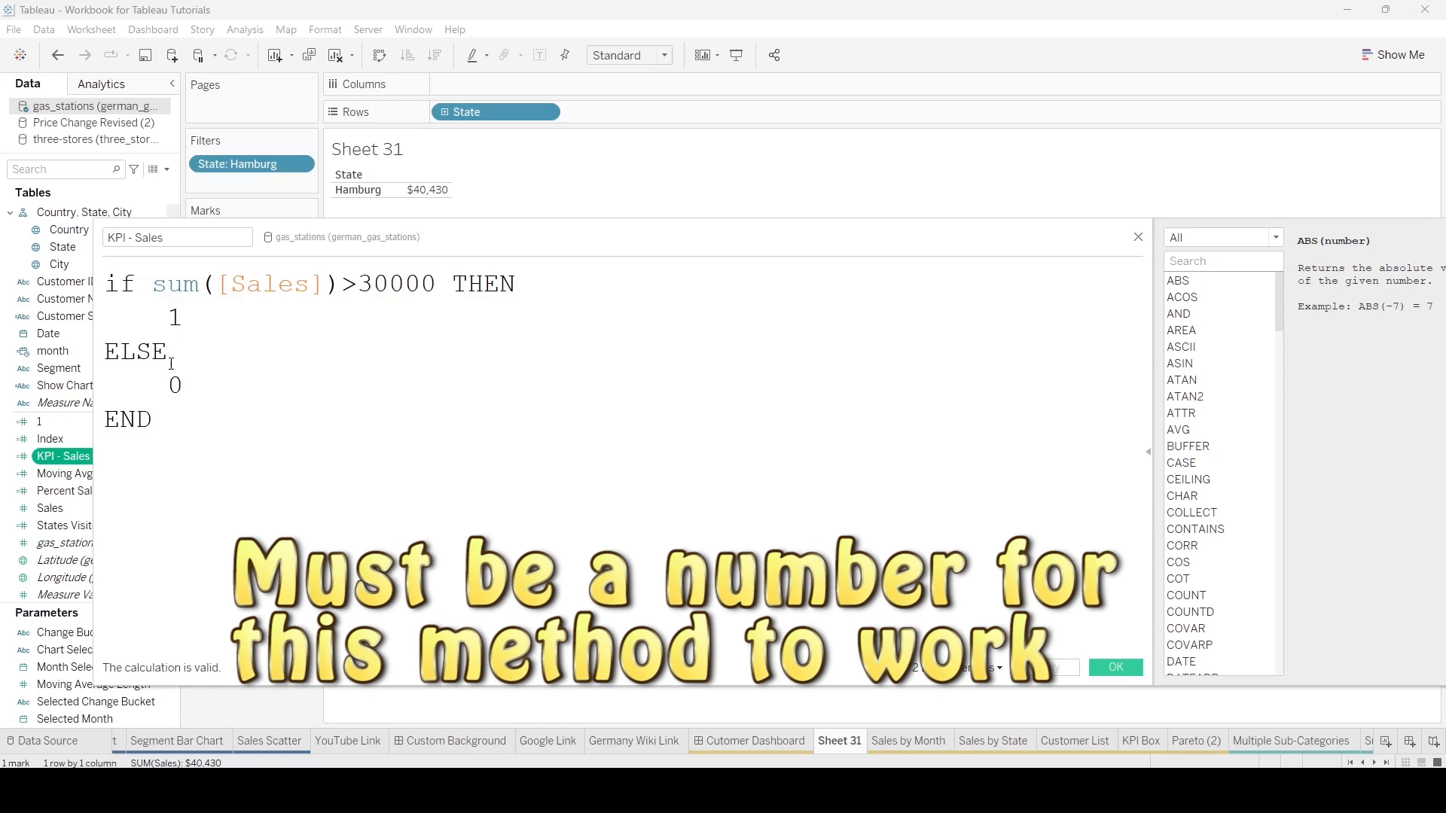
left_click(1116, 667)
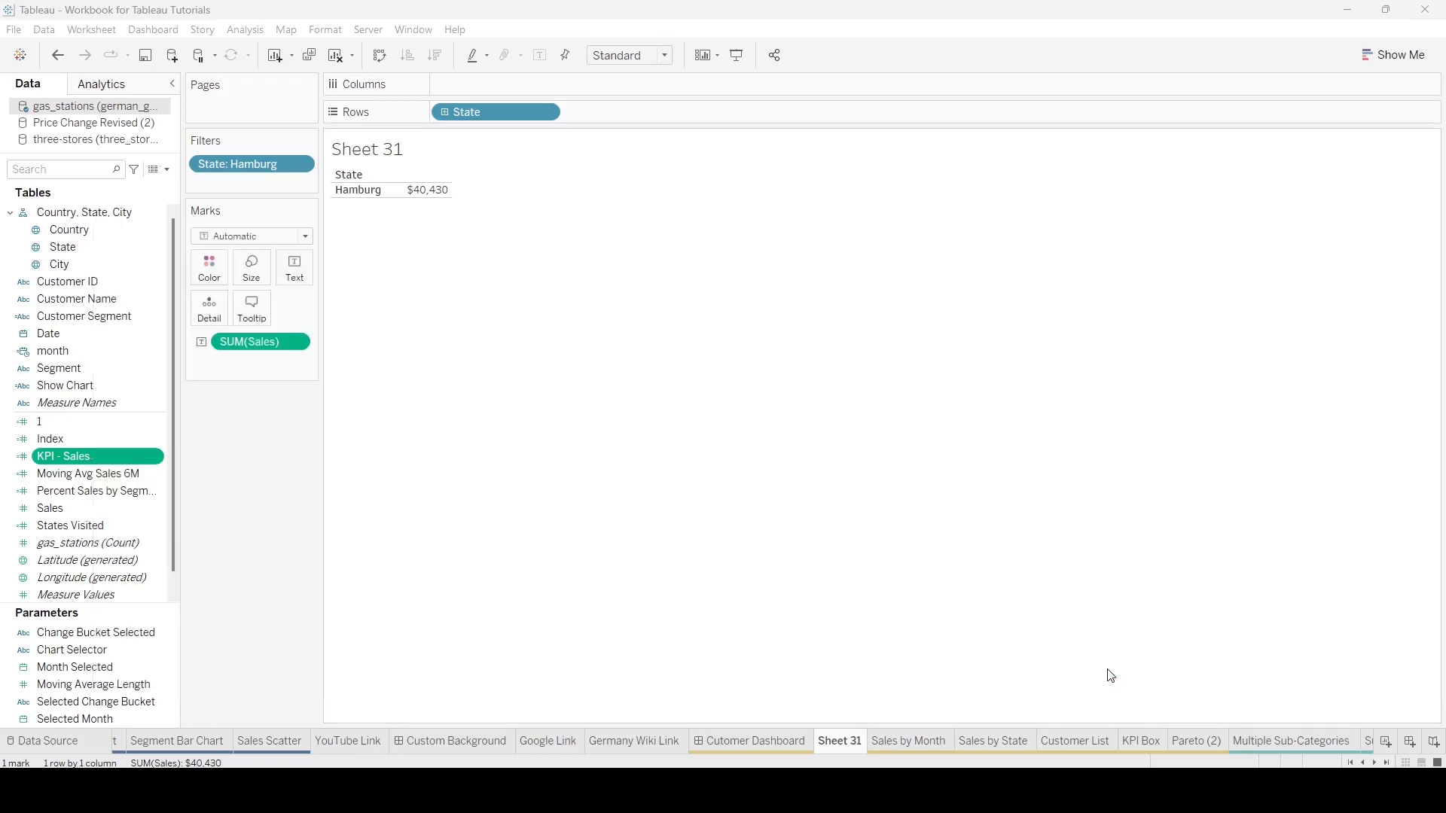
left_click_drag(64, 462, 207, 279)
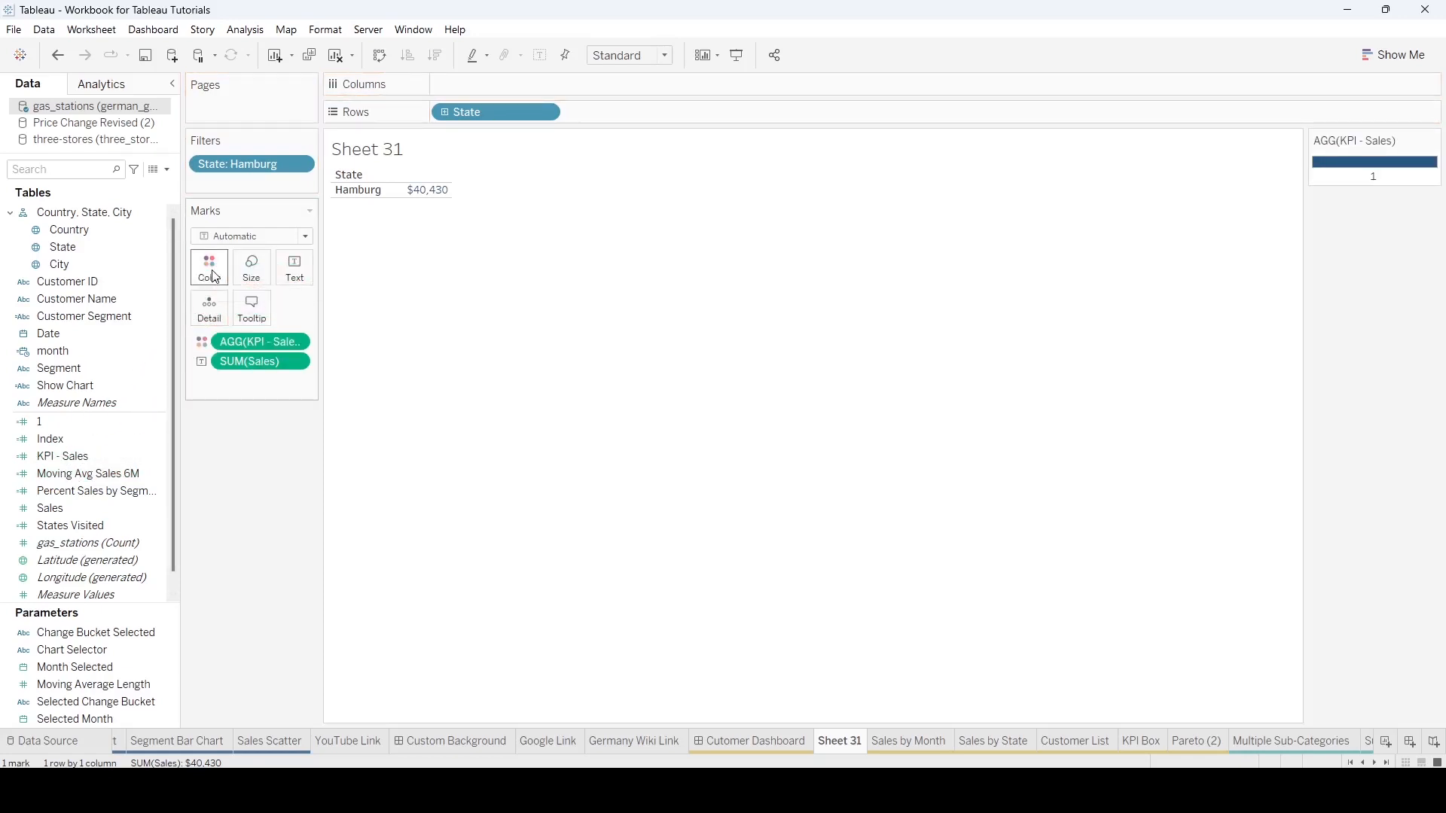
left_click(214, 275)
left_click(260, 321)
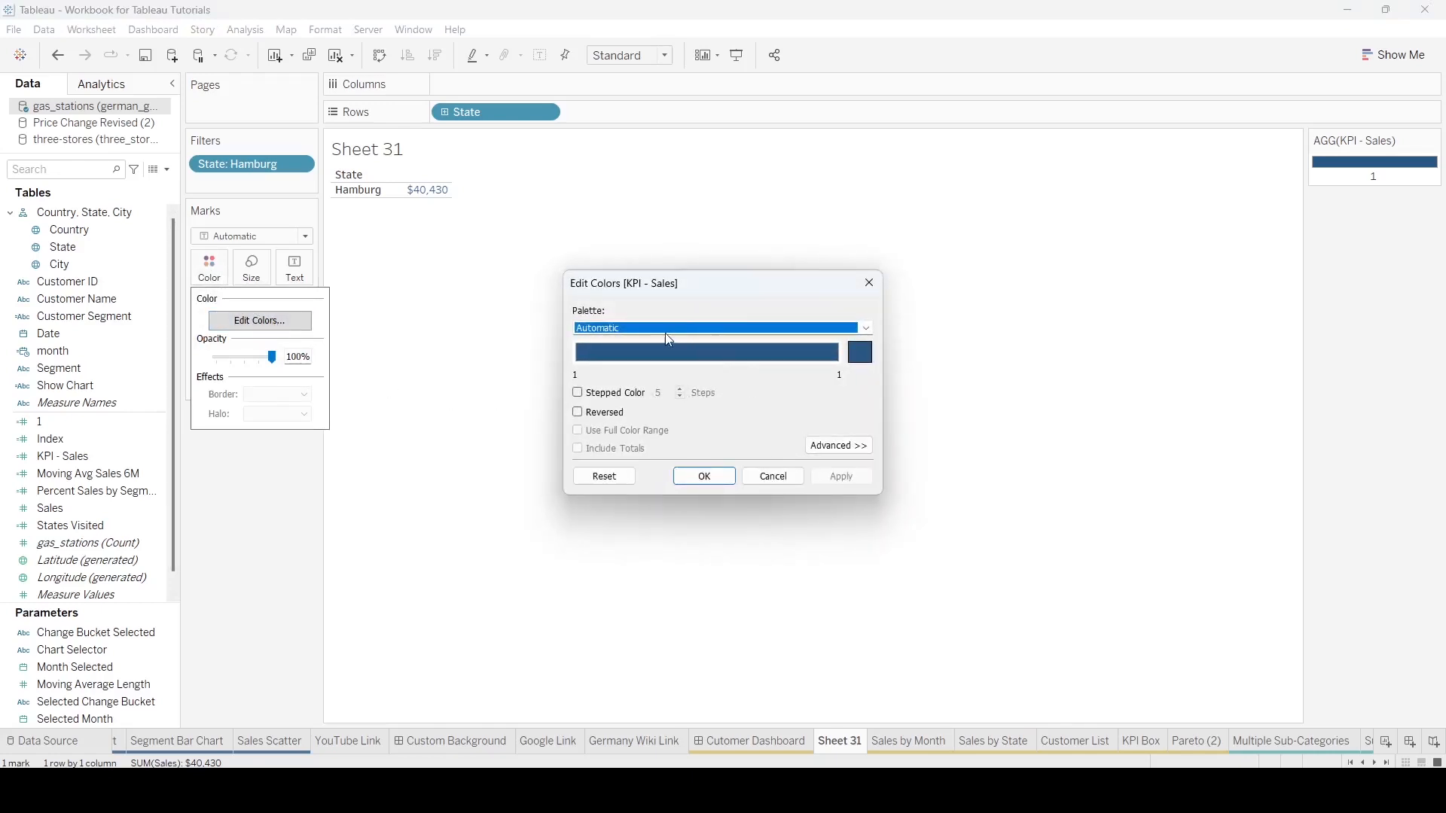
left_click(866, 332)
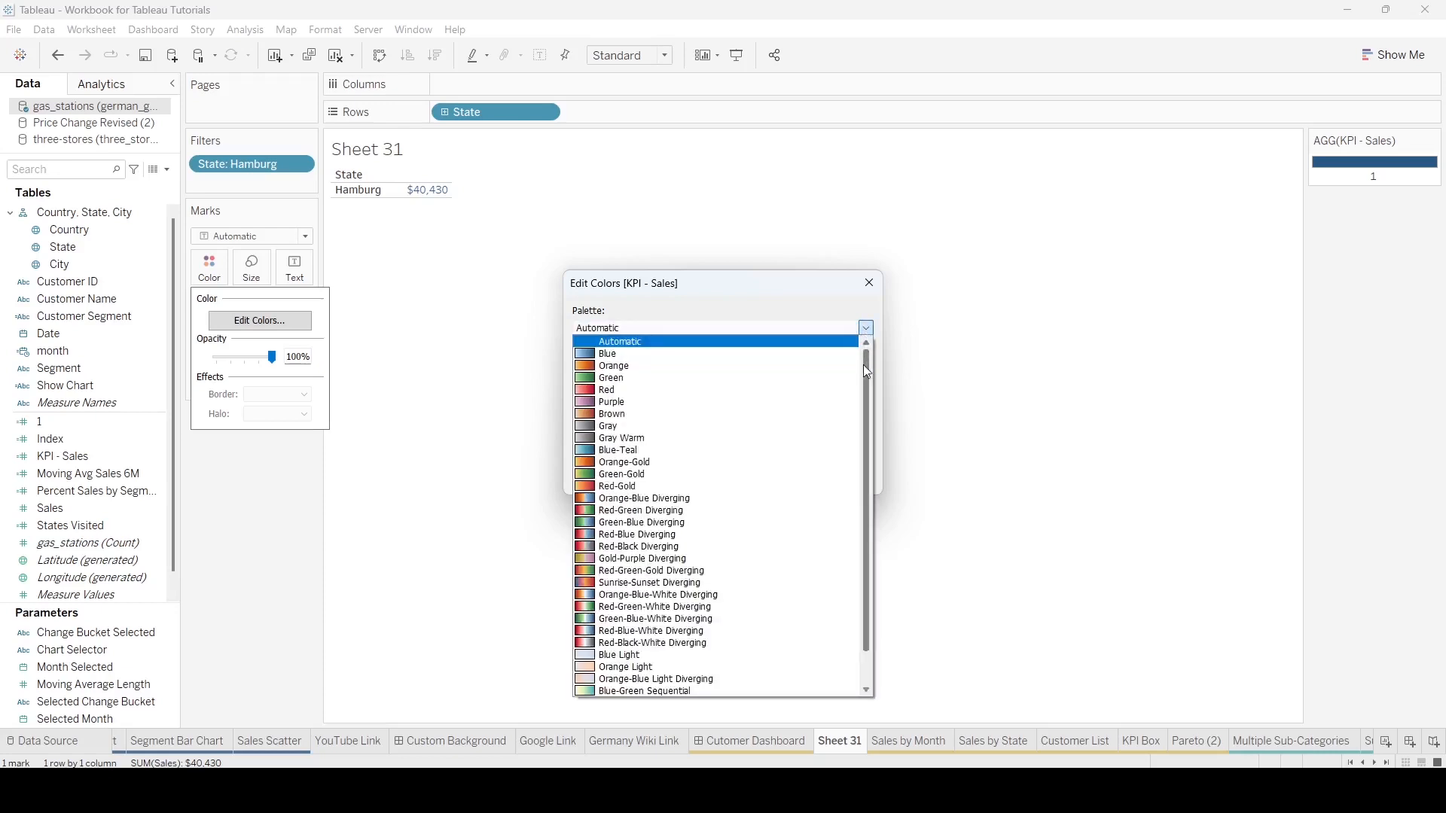
left_click_drag(864, 501, 865, 535)
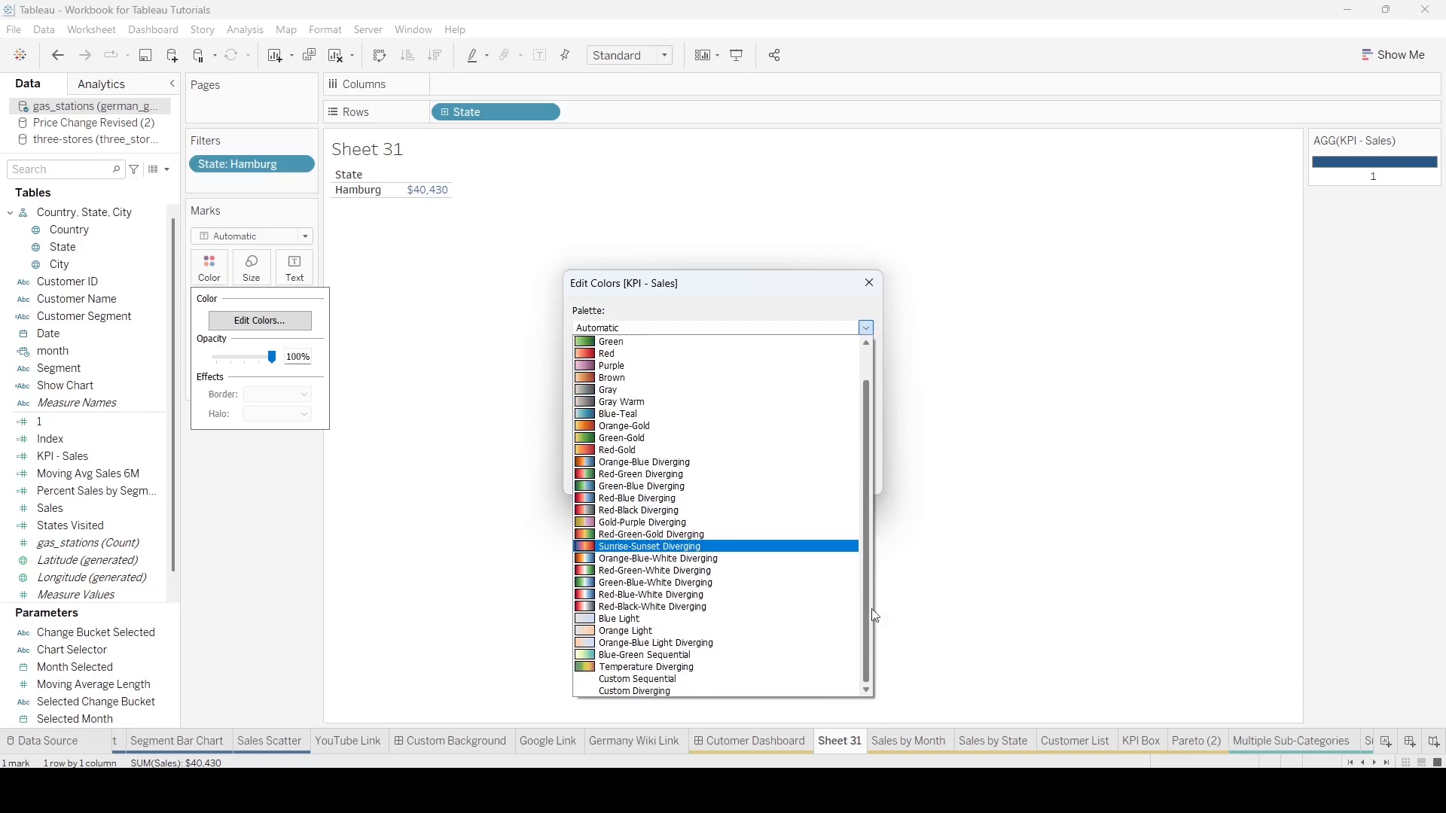
left_click(873, 328)
left_click(871, 288)
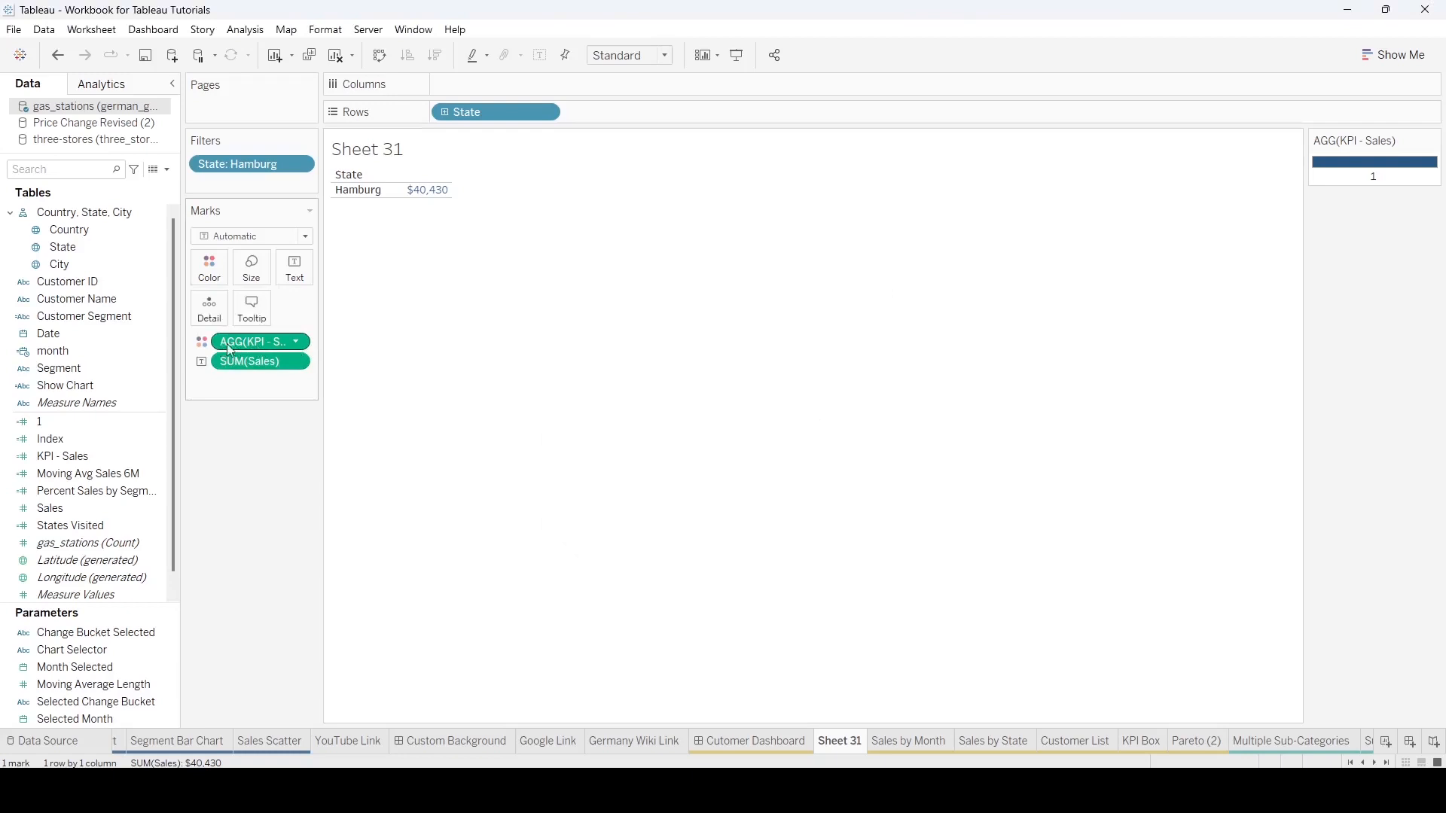
Convert the KPI - Sales color field to discrete and view its color assignment options
left_click(301, 348)
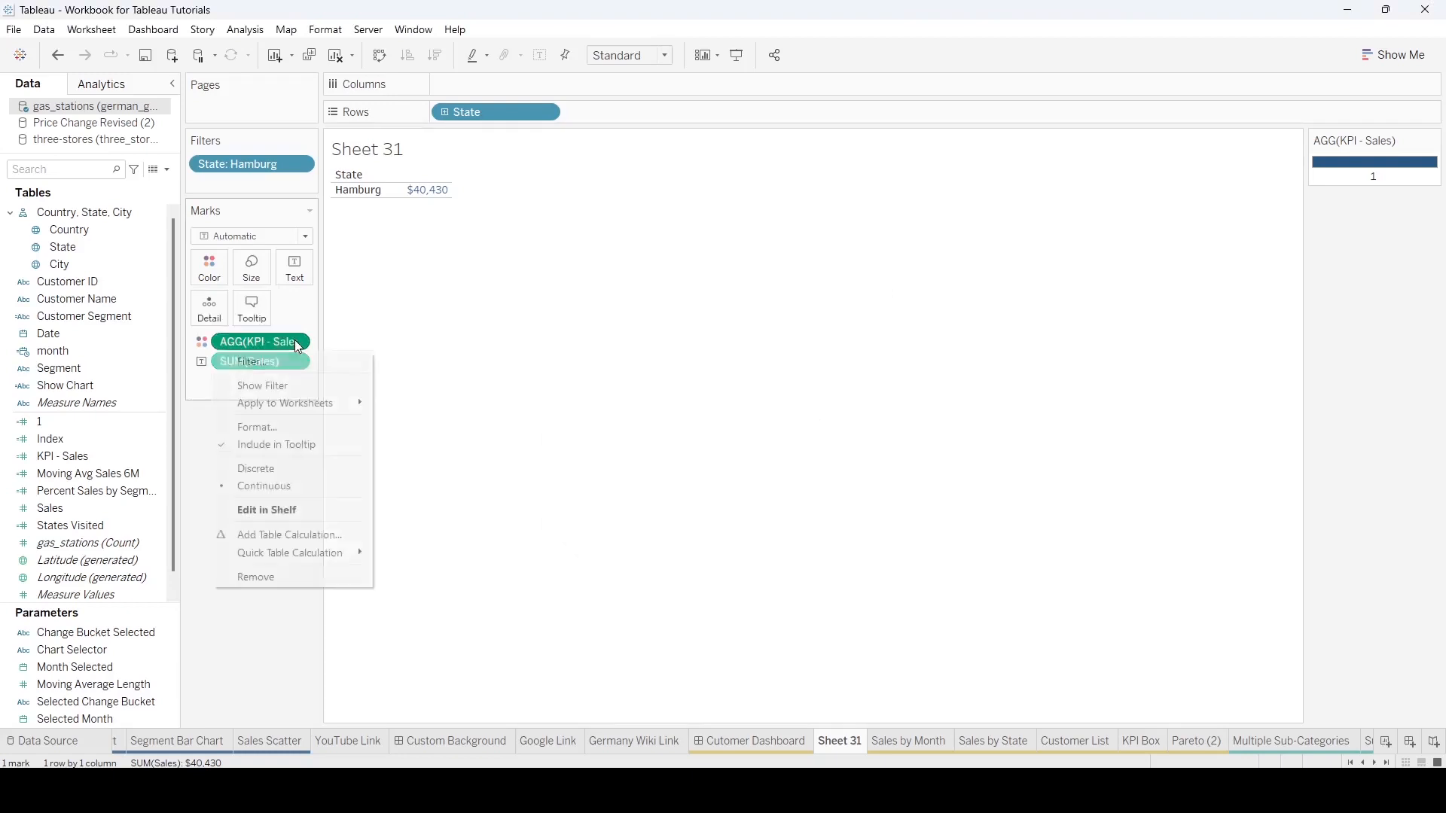
left_click(282, 476)
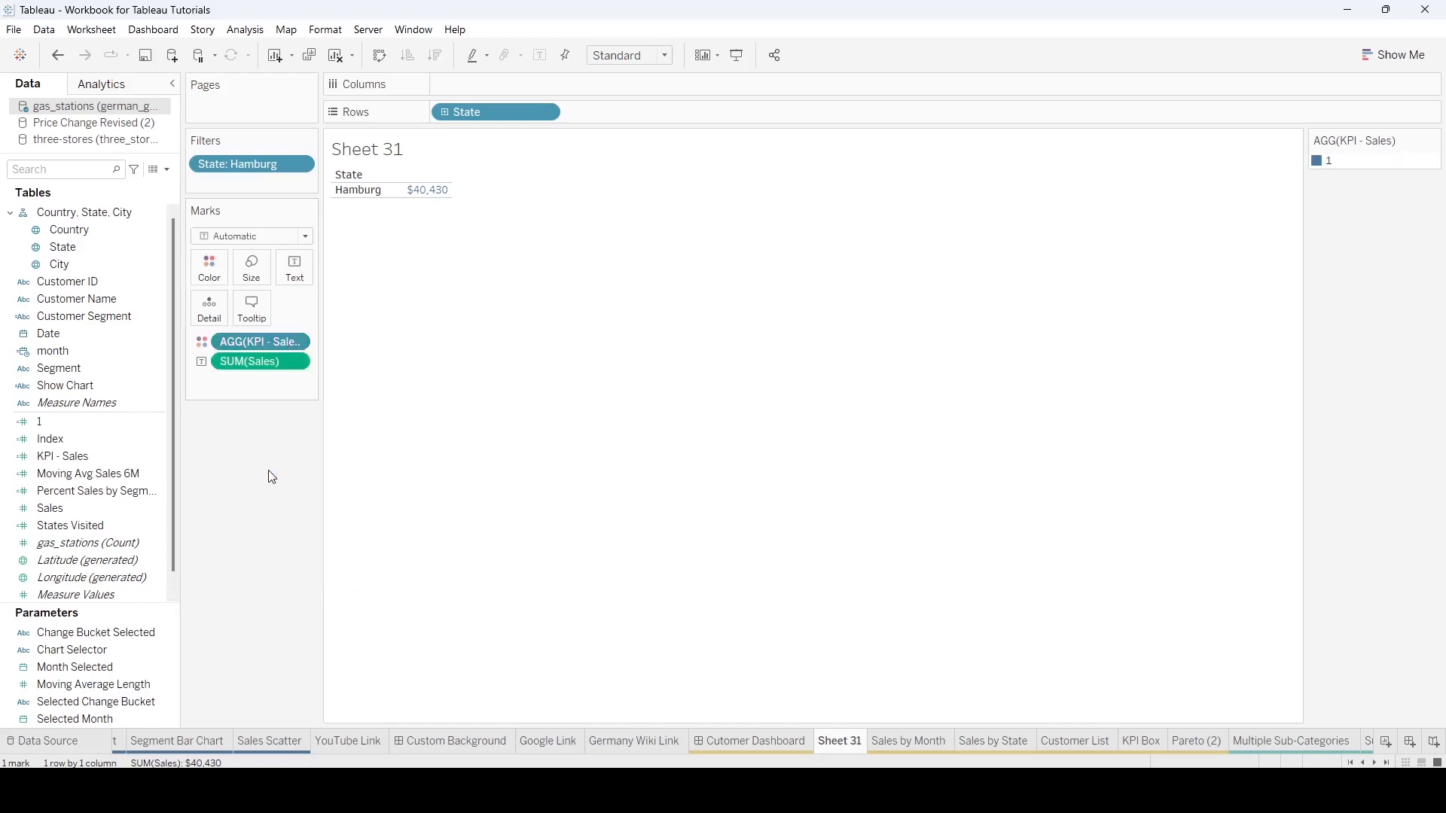
left_click(207, 277)
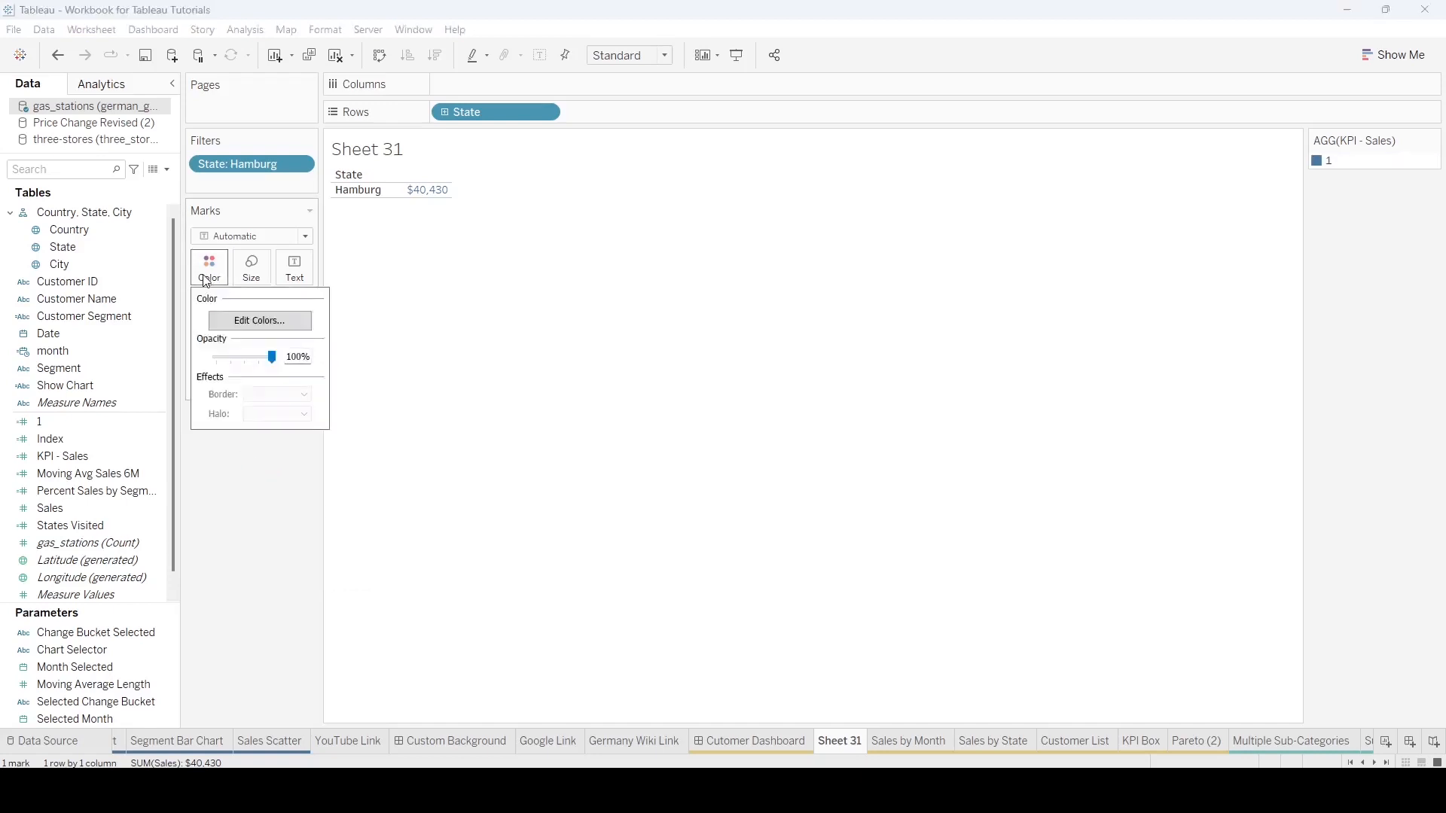
left_click(272, 322)
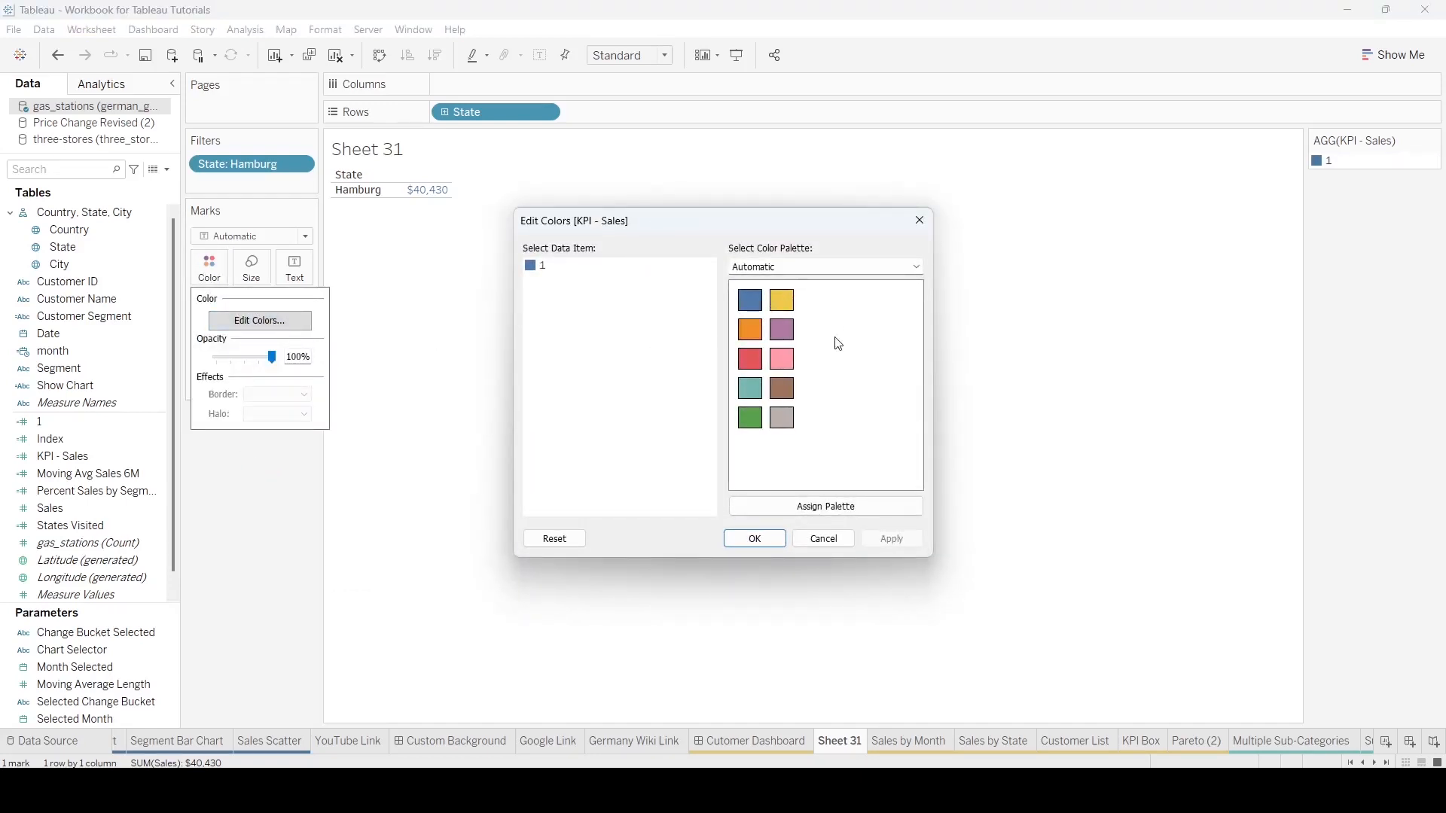
left_click(842, 545)
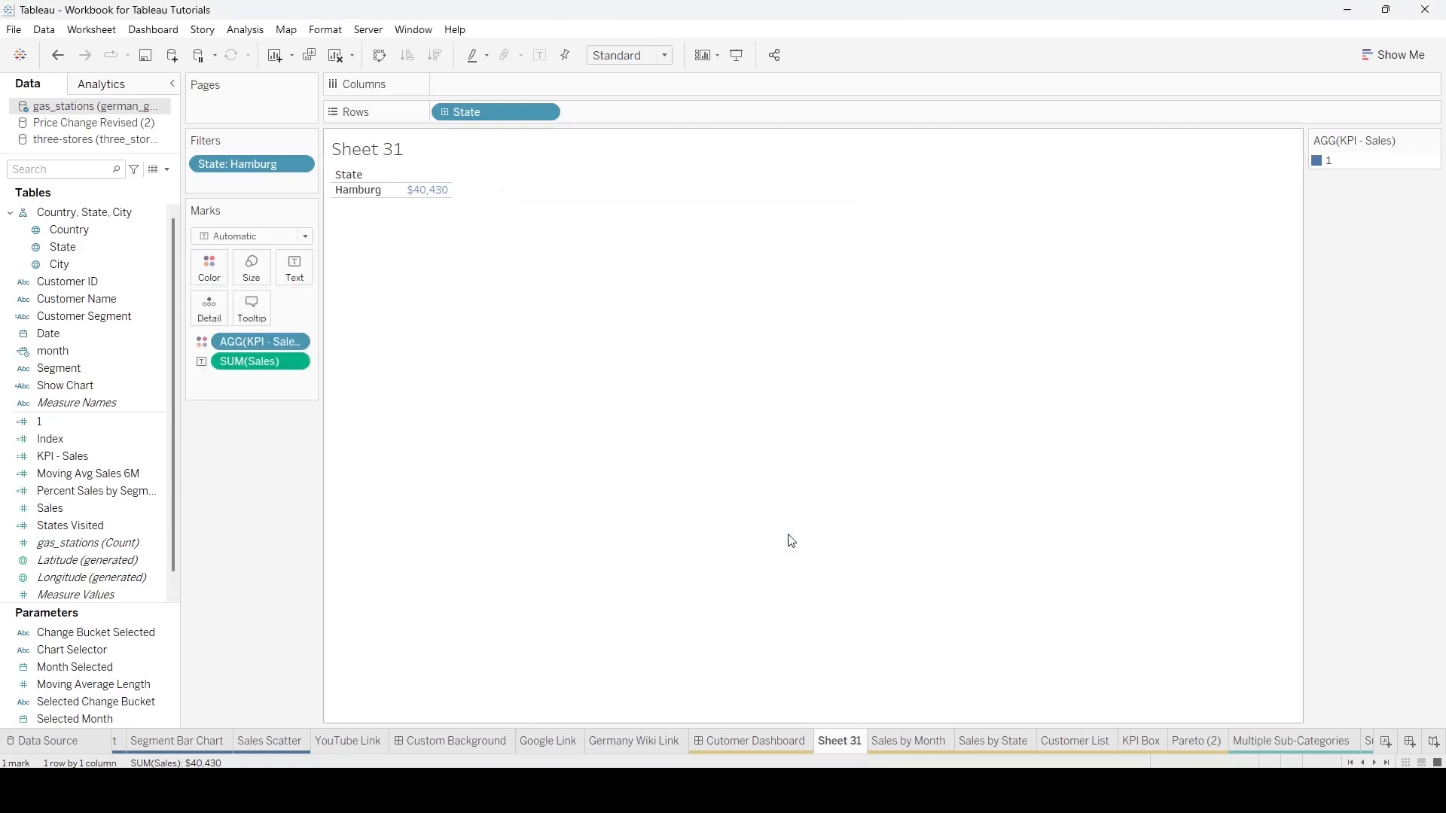
Look through the discrete color palettes for KPI - Sales and switch the color field back to continuous
left_click(209, 267)
left_click(285, 321)
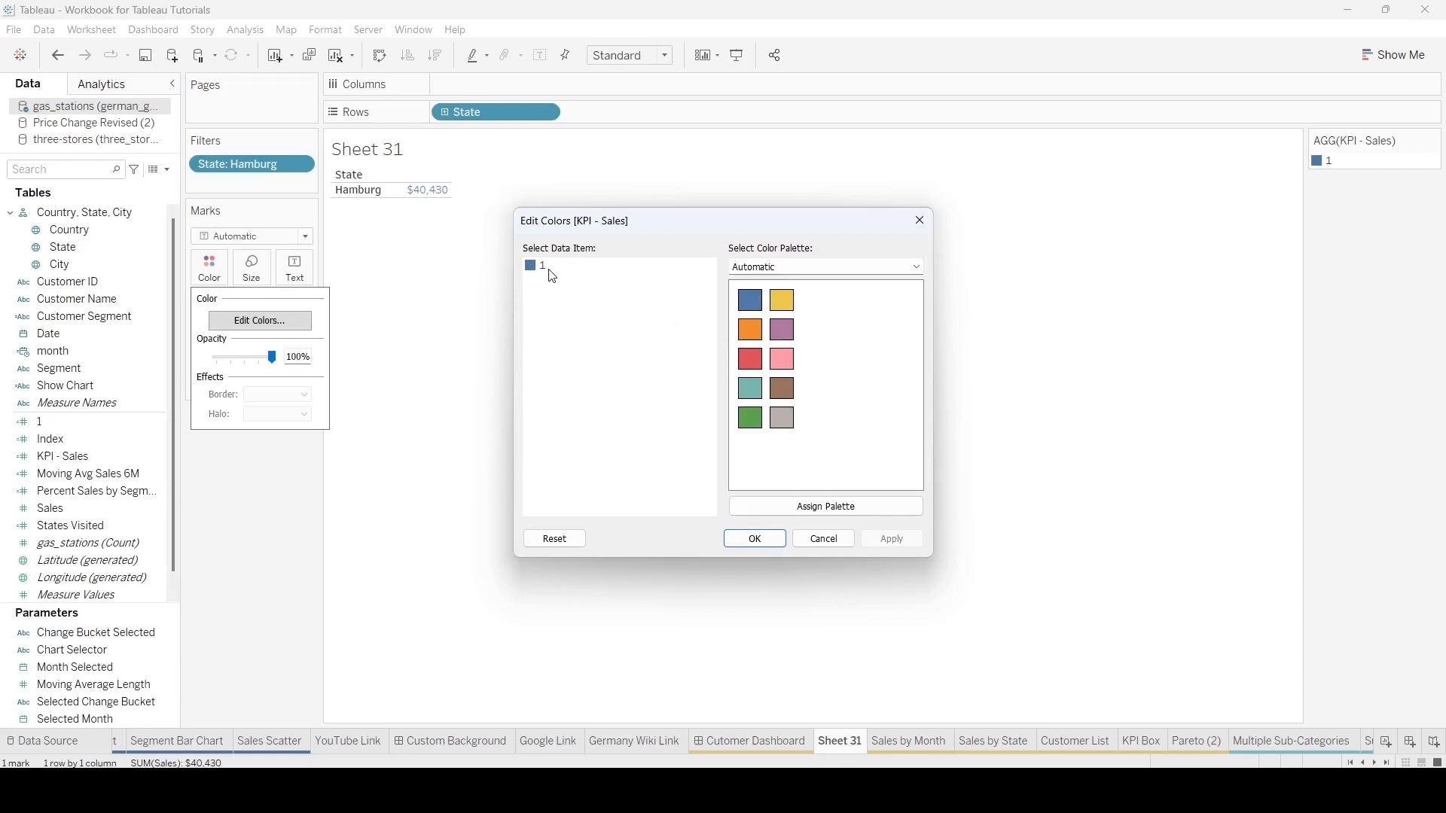
left_click(917, 266)
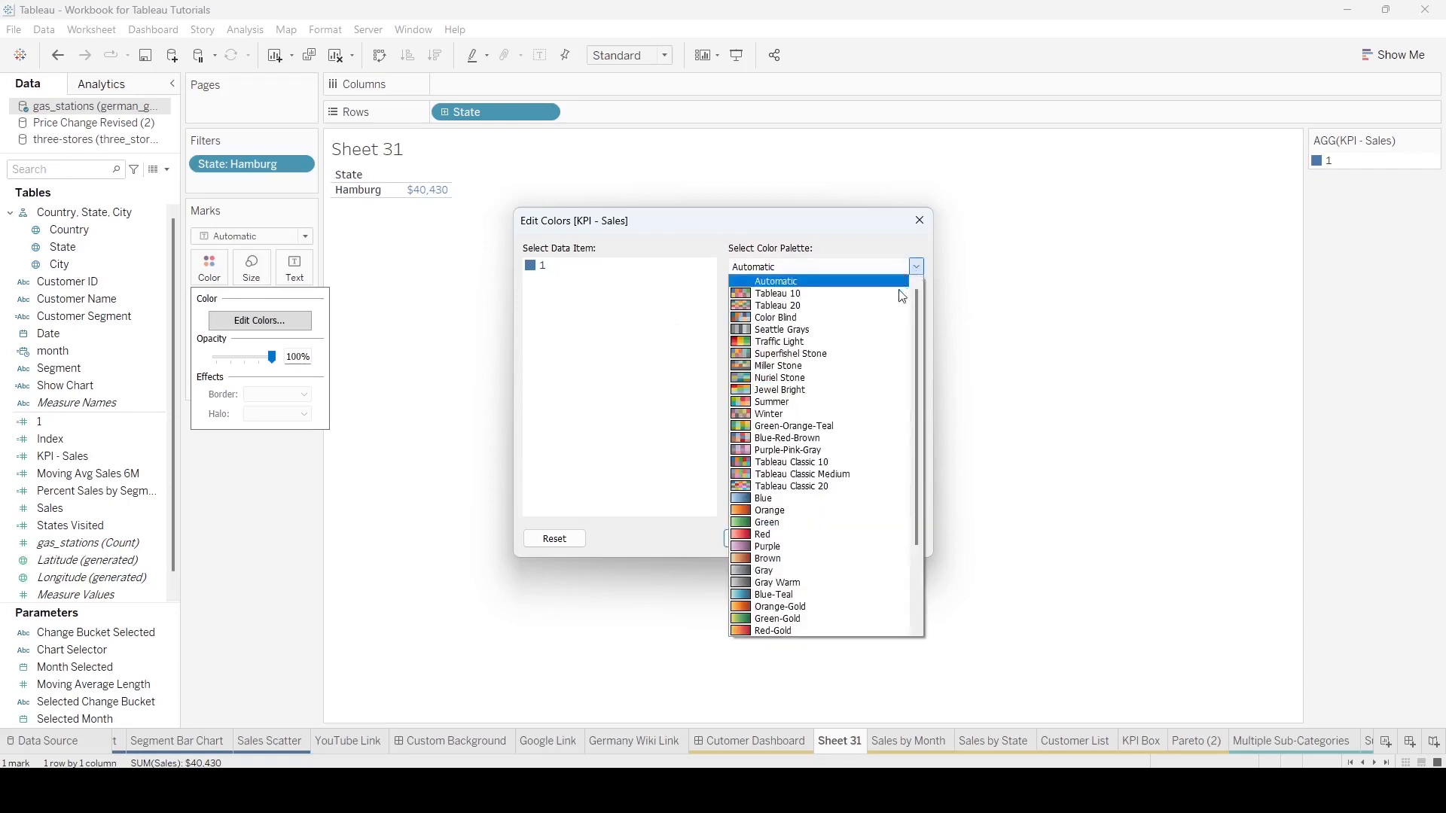
scroll(909, 372, "down", 3)
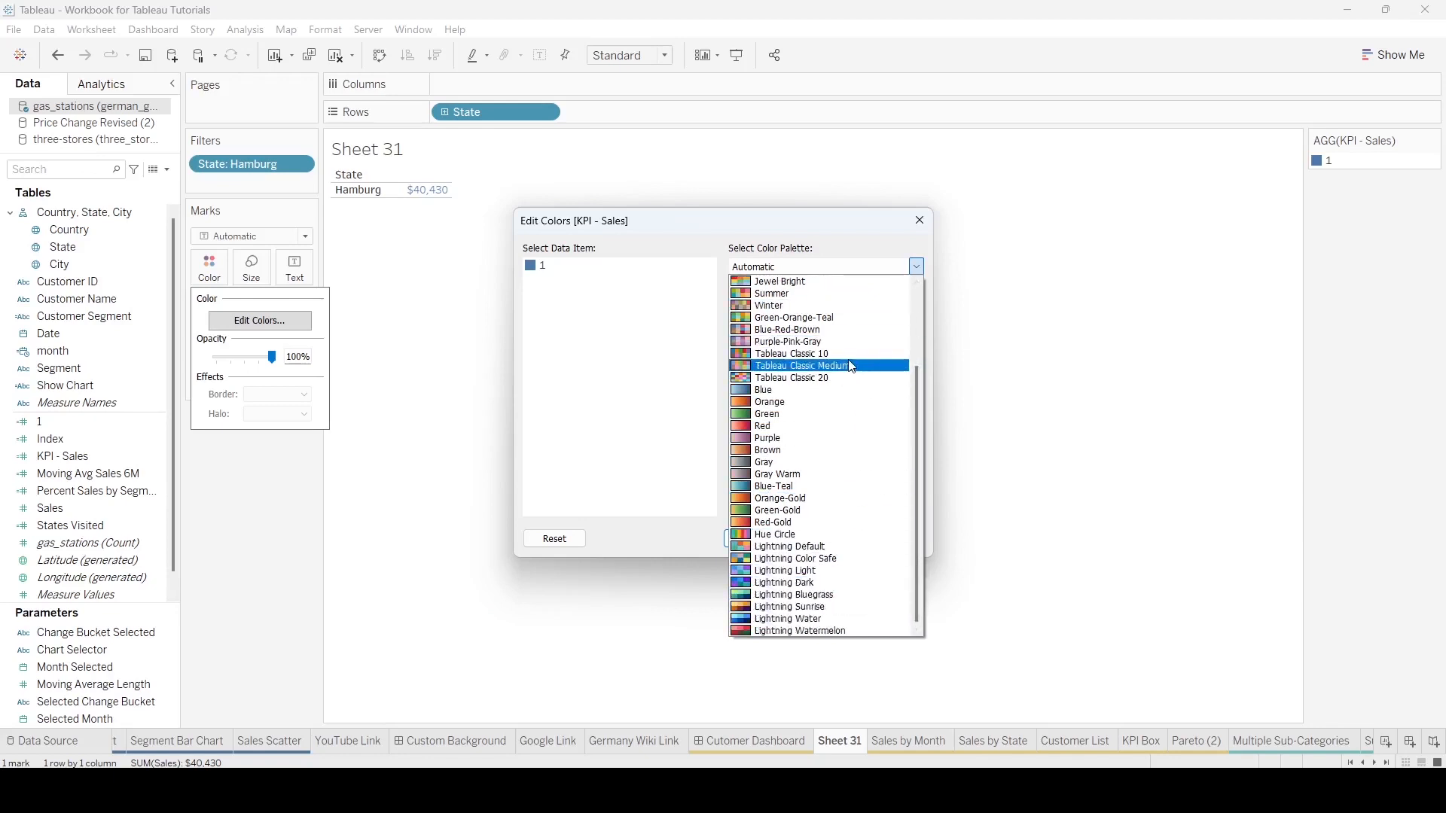
scroll(847, 365, "up", 3)
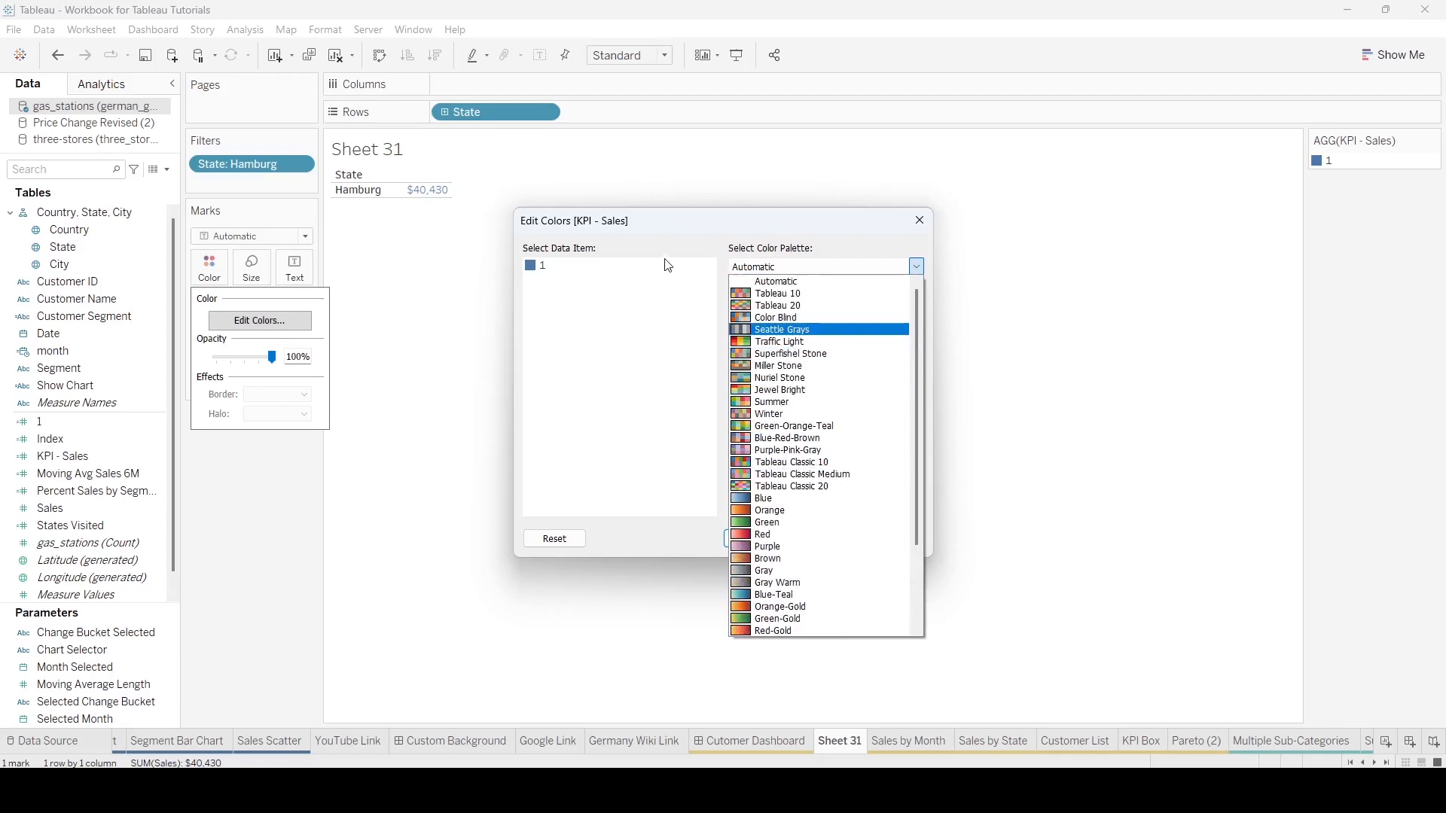
left_click(670, 239)
left_click(823, 539)
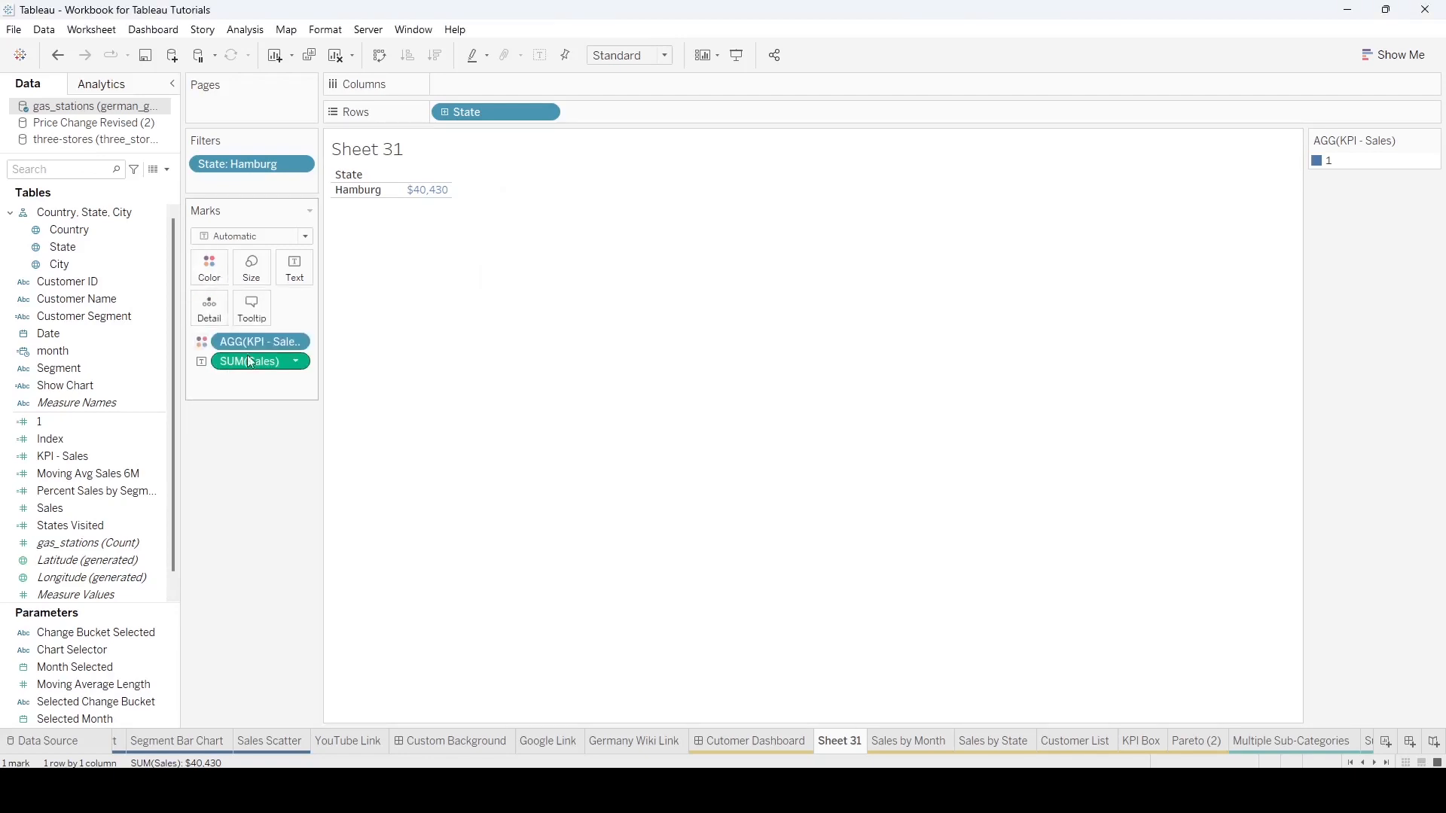
left_click(302, 340)
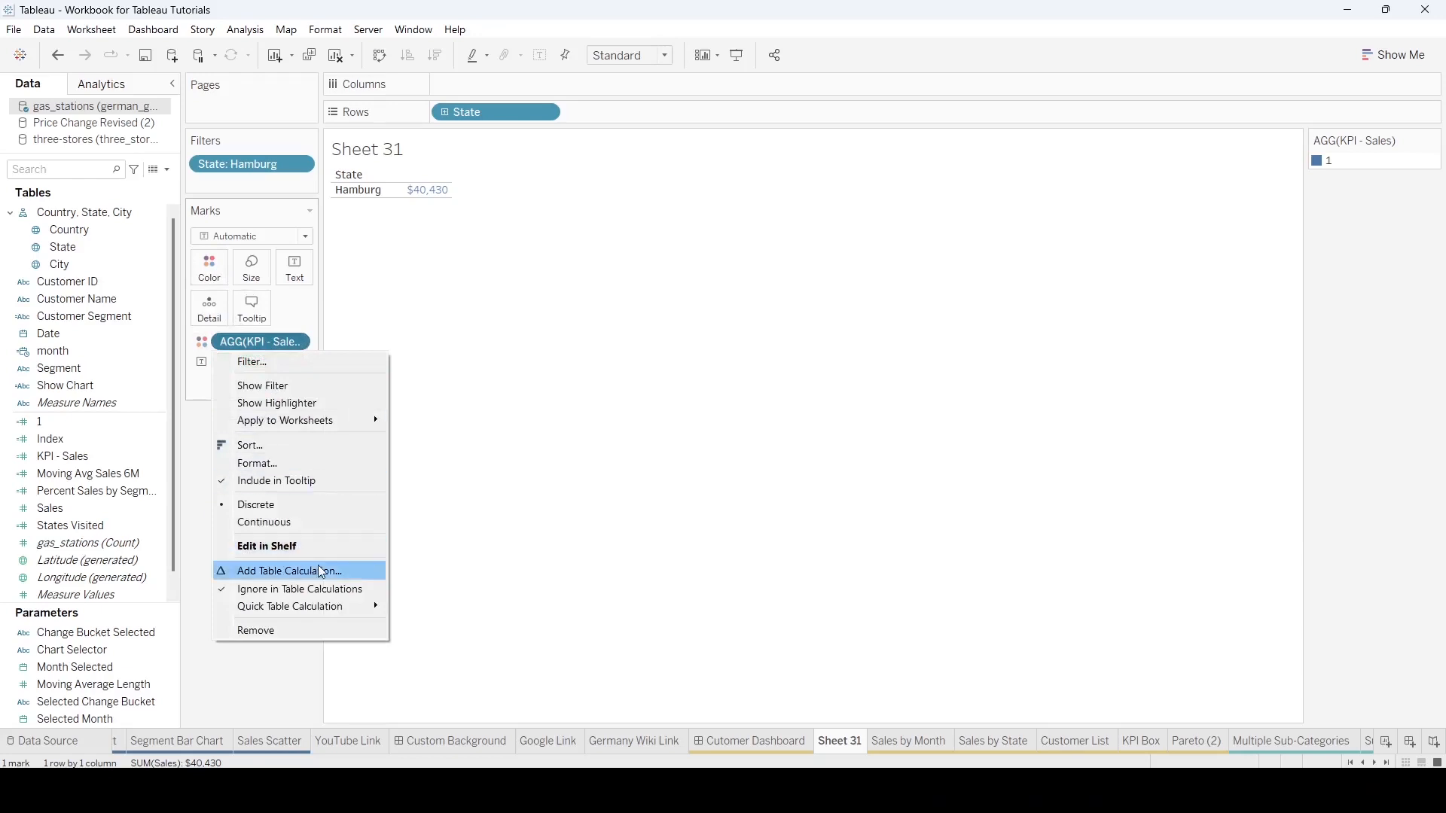
left_click(322, 516)
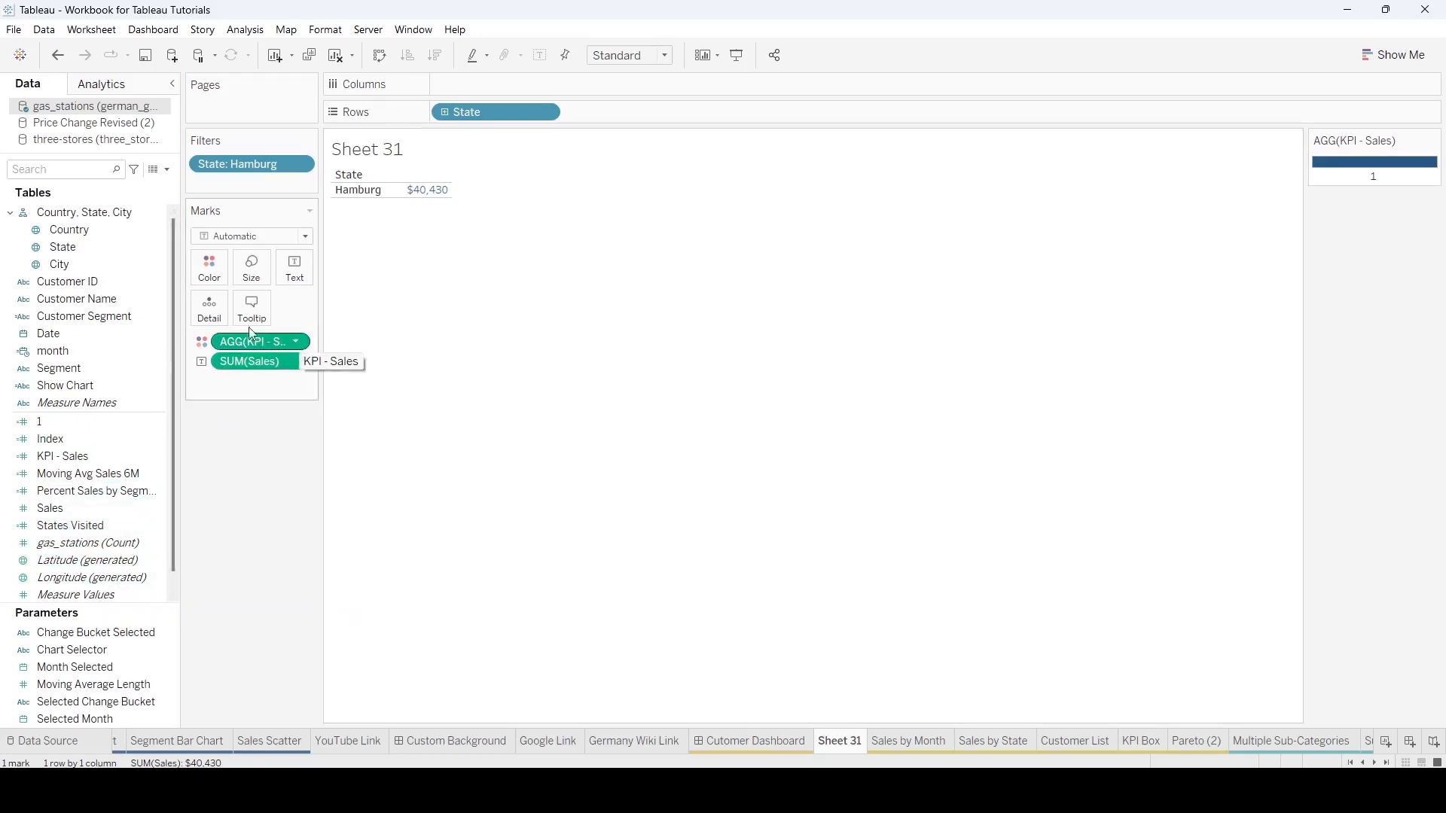
Choose the Custom Diverging palette for the KPI - Sales colors
left_click(209, 265)
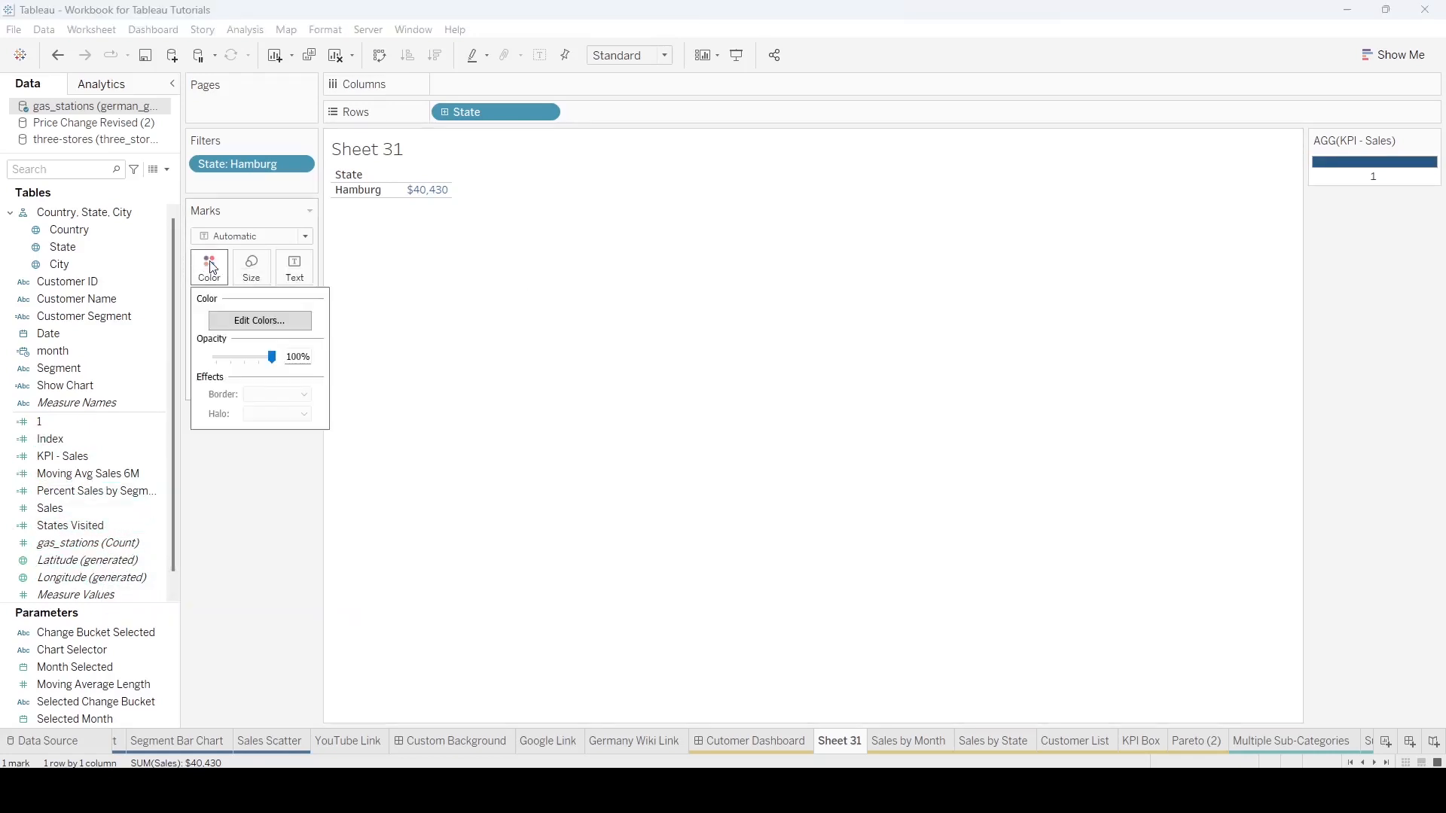
left_click(270, 319)
left_click(864, 329)
left_click_drag(866, 393, 874, 553)
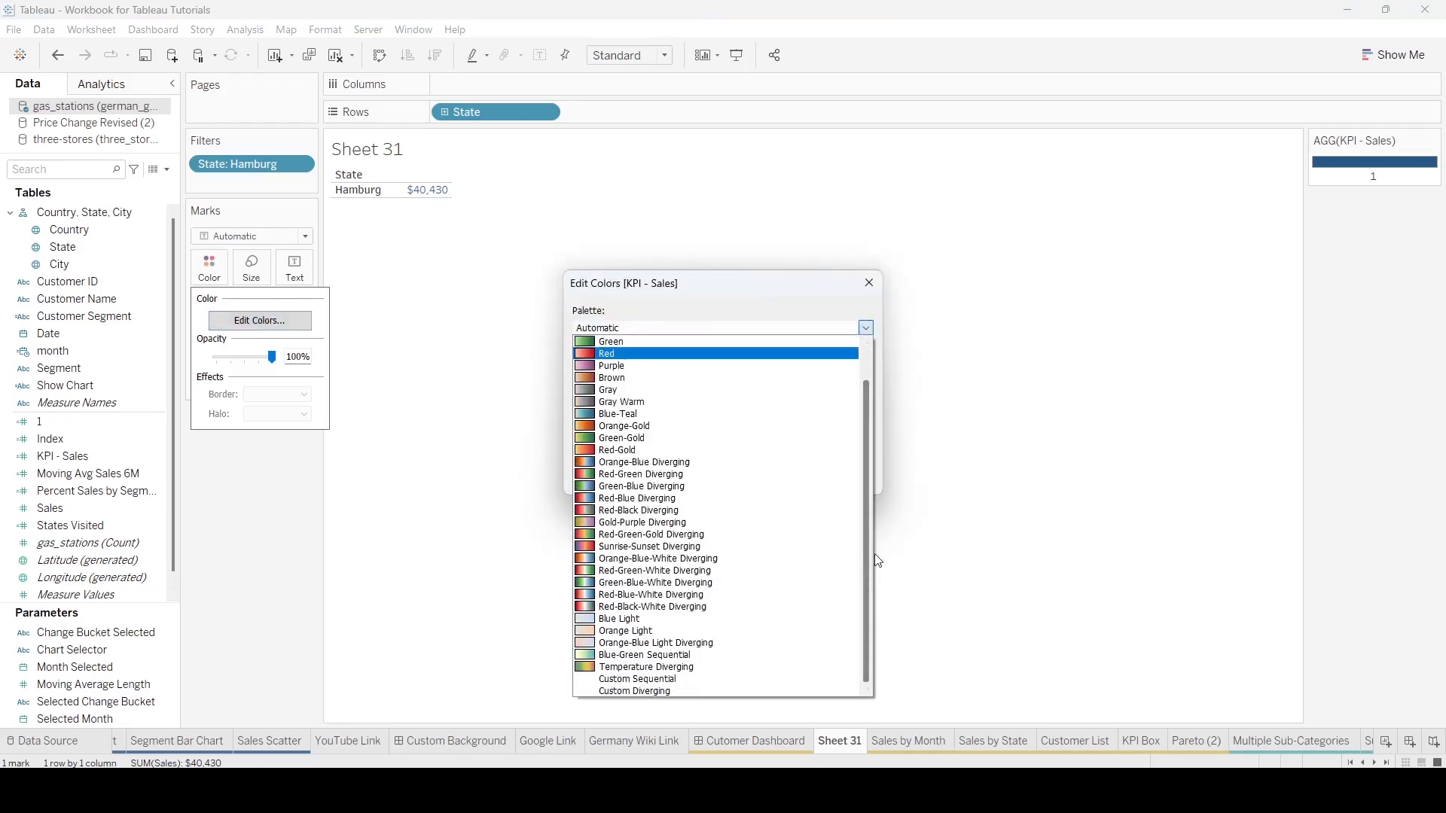
left_click(672, 692)
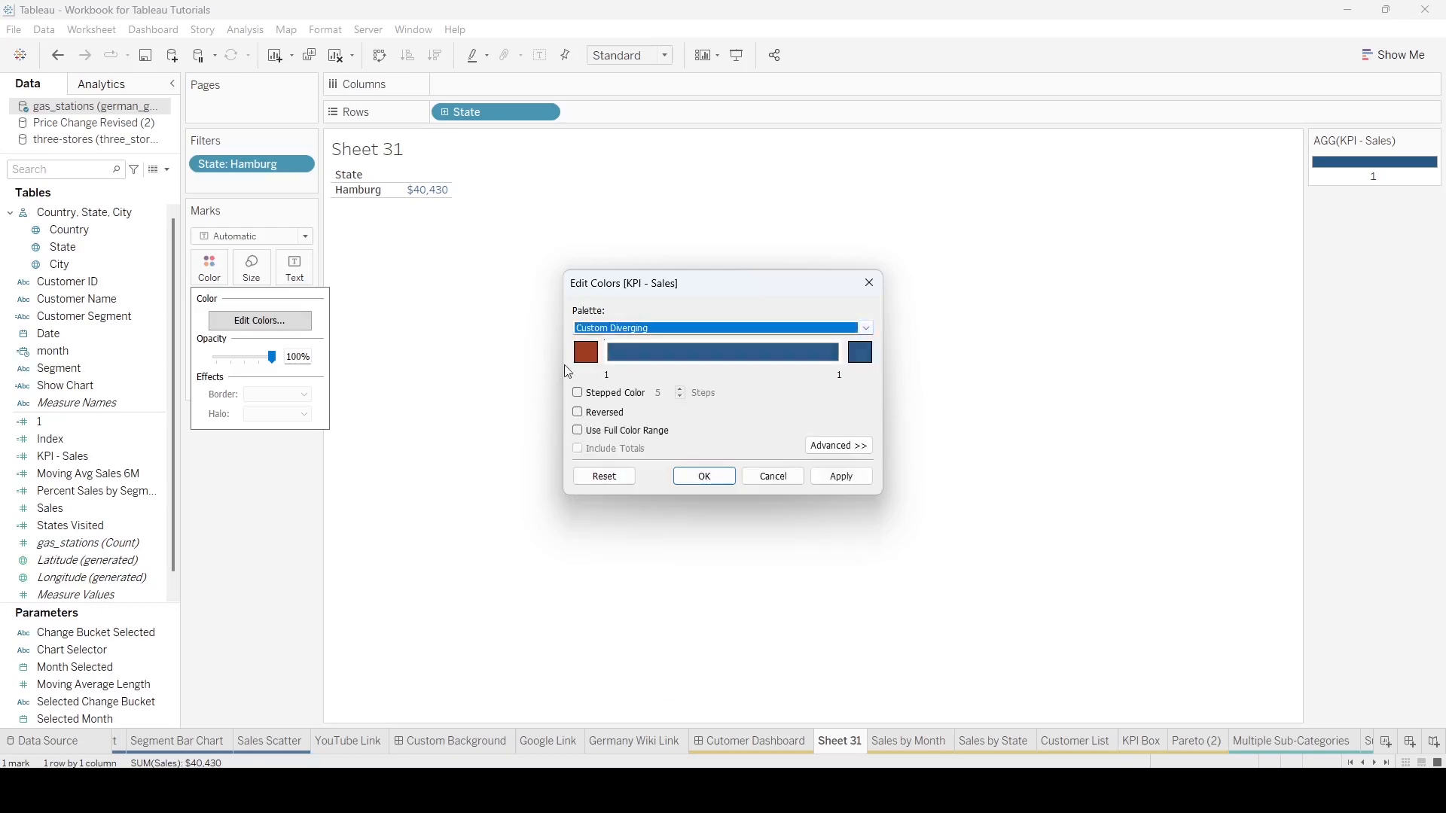
Set the low-end color of the custom diverging palette to red (#ff0000)
left_click(586, 354)
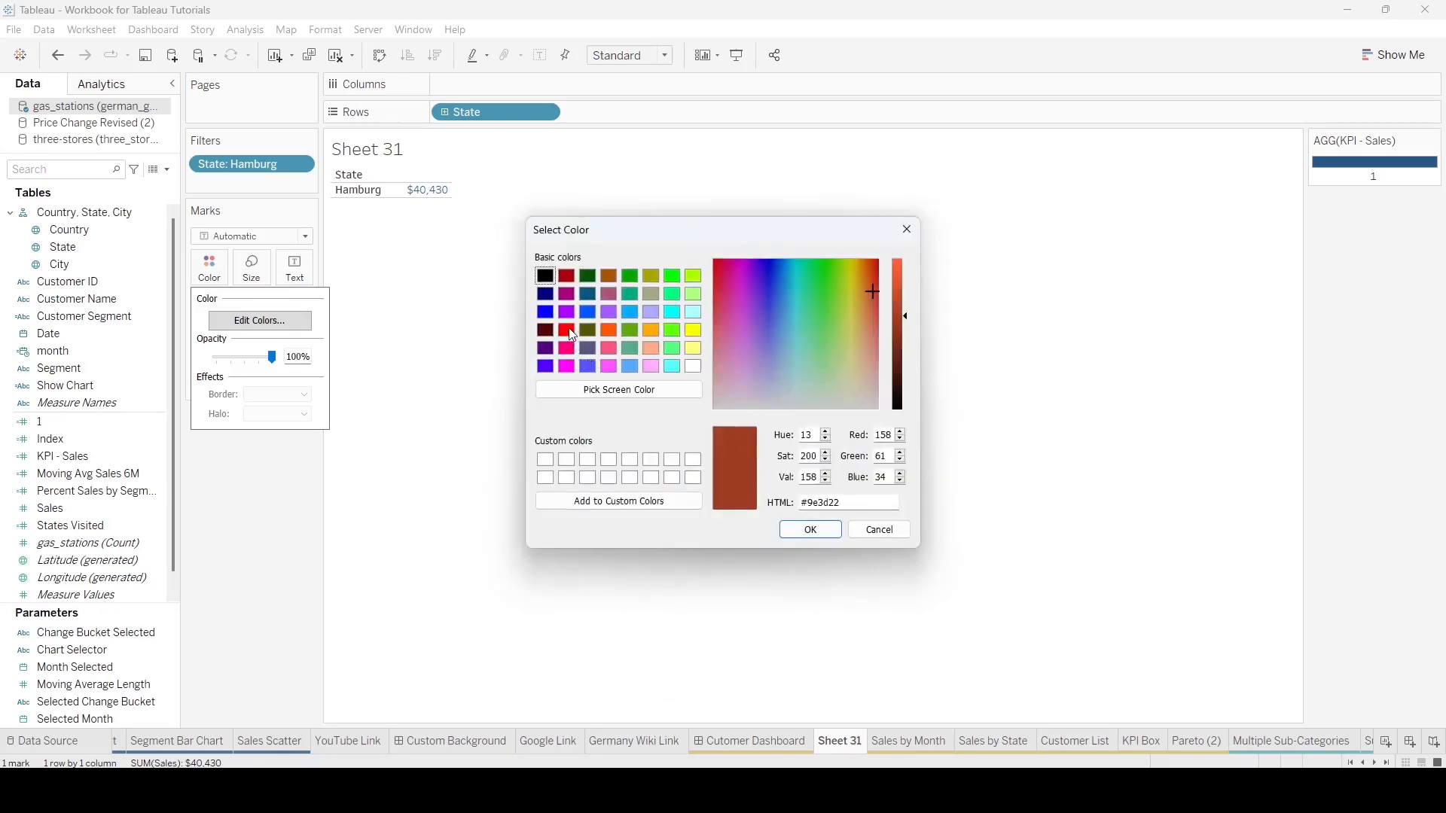
left_click(566, 330)
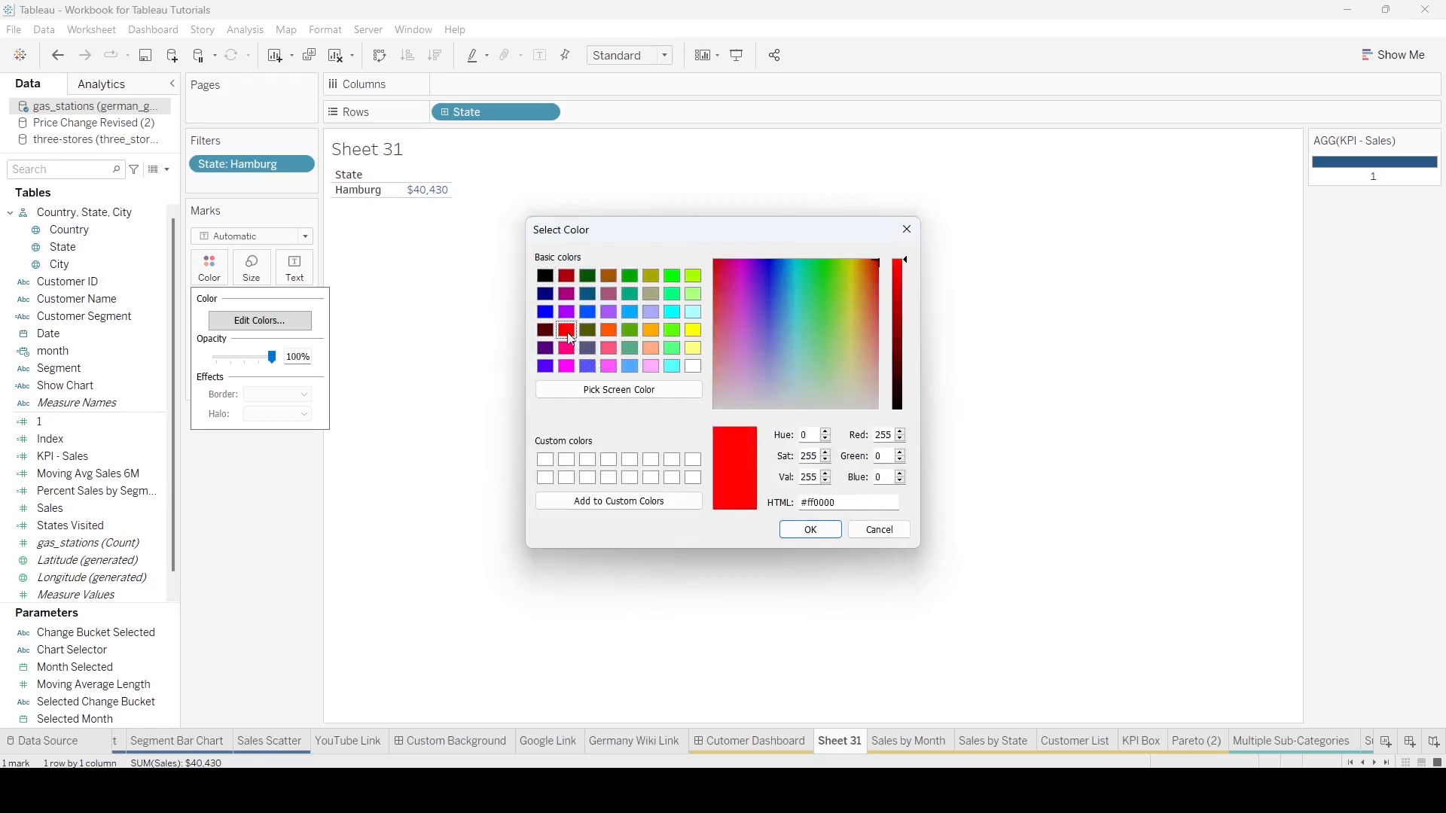
left_click(819, 530)
Set the high-end color of the custom diverging palette to white (#ffffff)
left_click(861, 353)
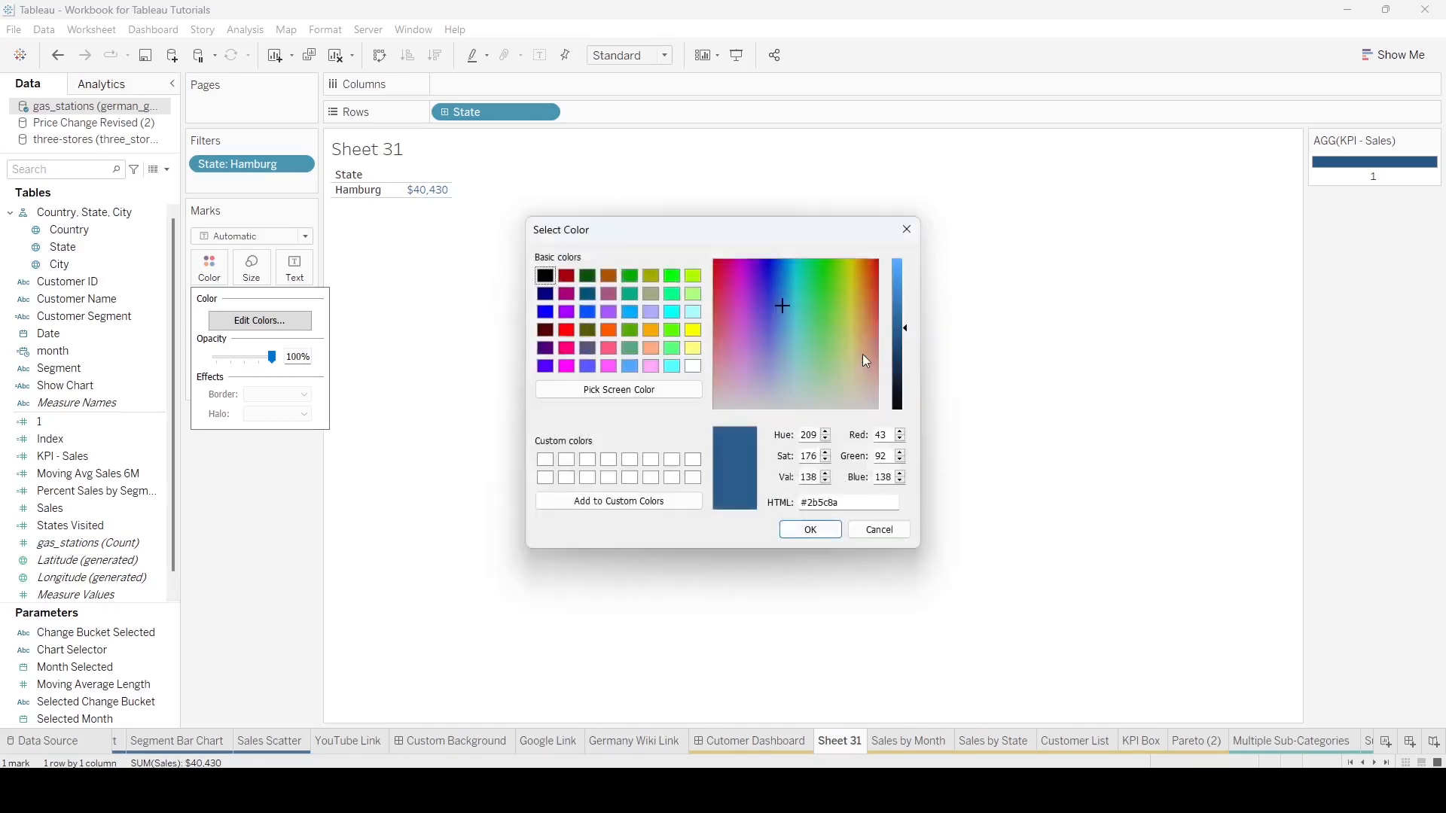
left_click(693, 366)
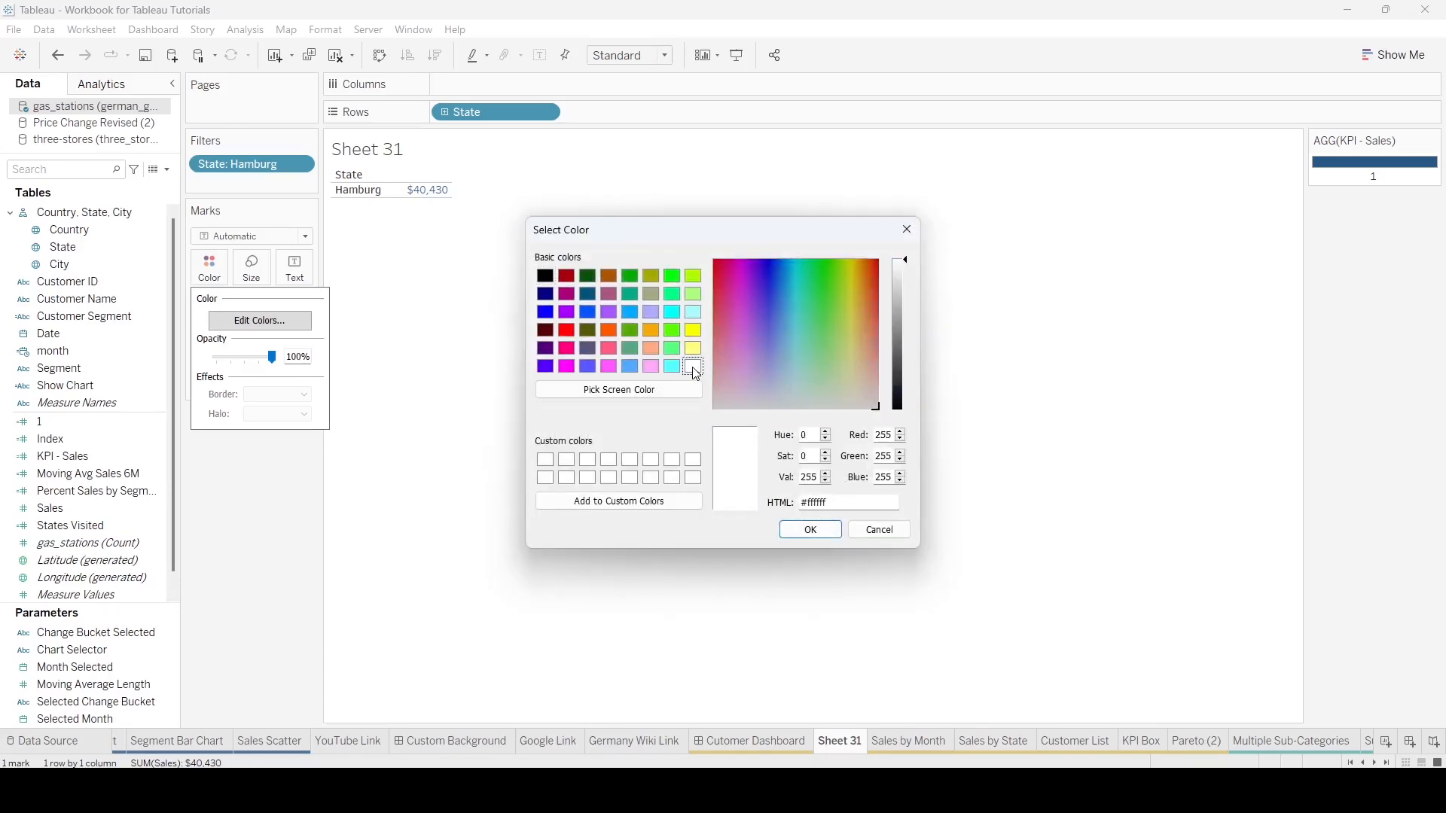
left_click(819, 531)
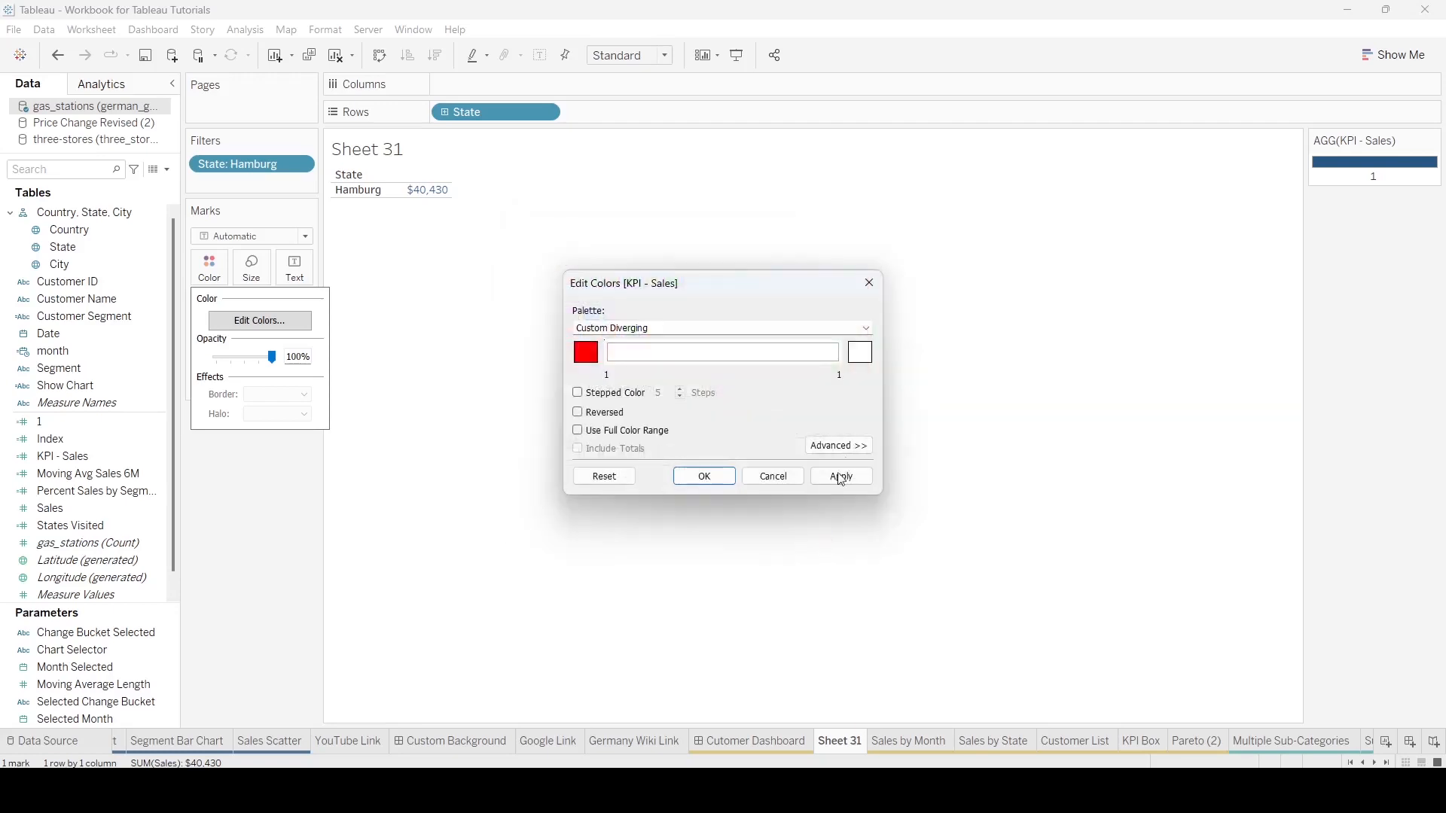
Limit the KPI - Sales palette to 2 stepped colors and fix its range to start at 0 and end at 1
left_click(578, 394)
left_click(680, 397)
left_click(680, 398)
left_click(839, 446)
left_click(579, 475)
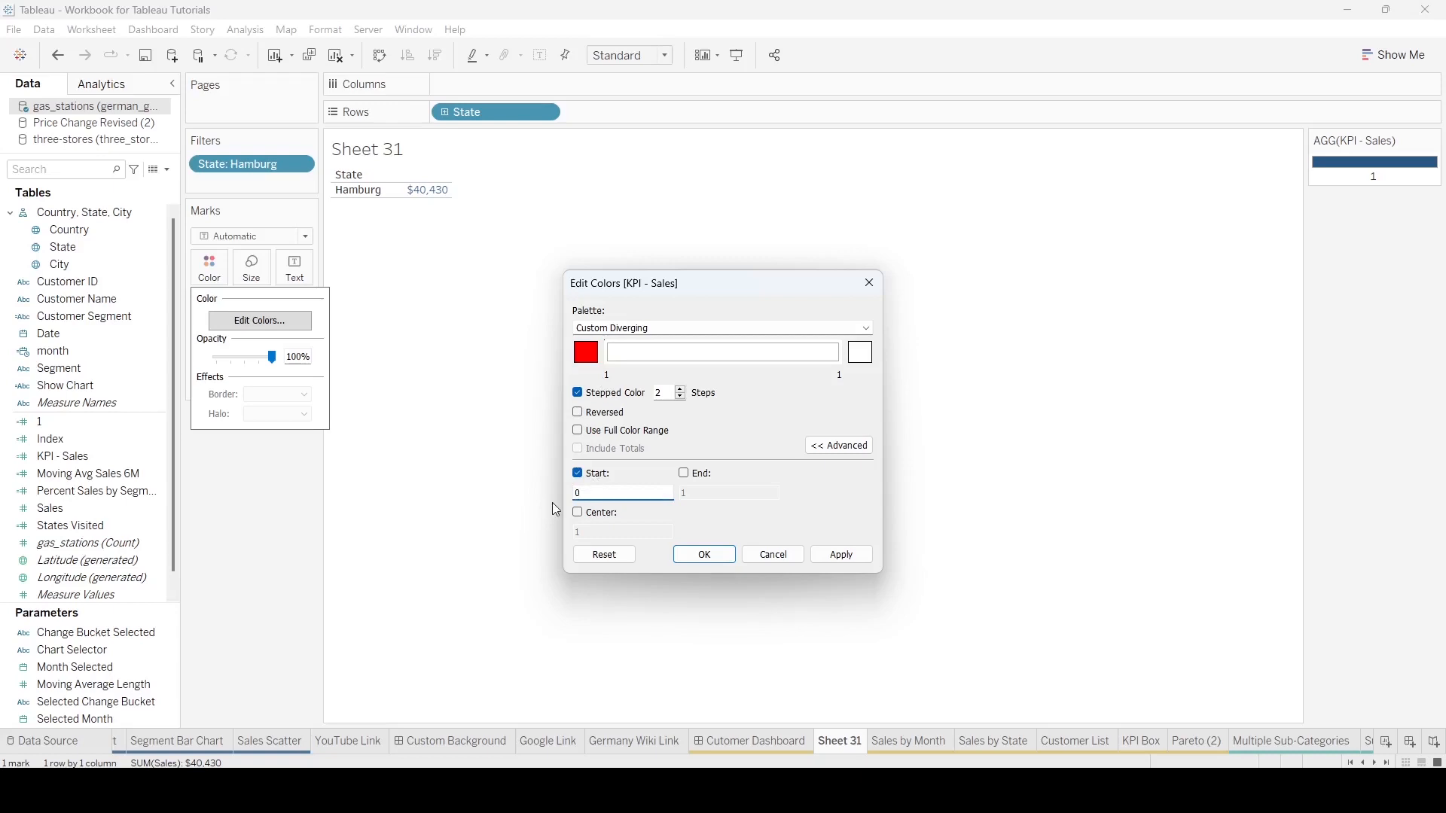
left_click(682, 476)
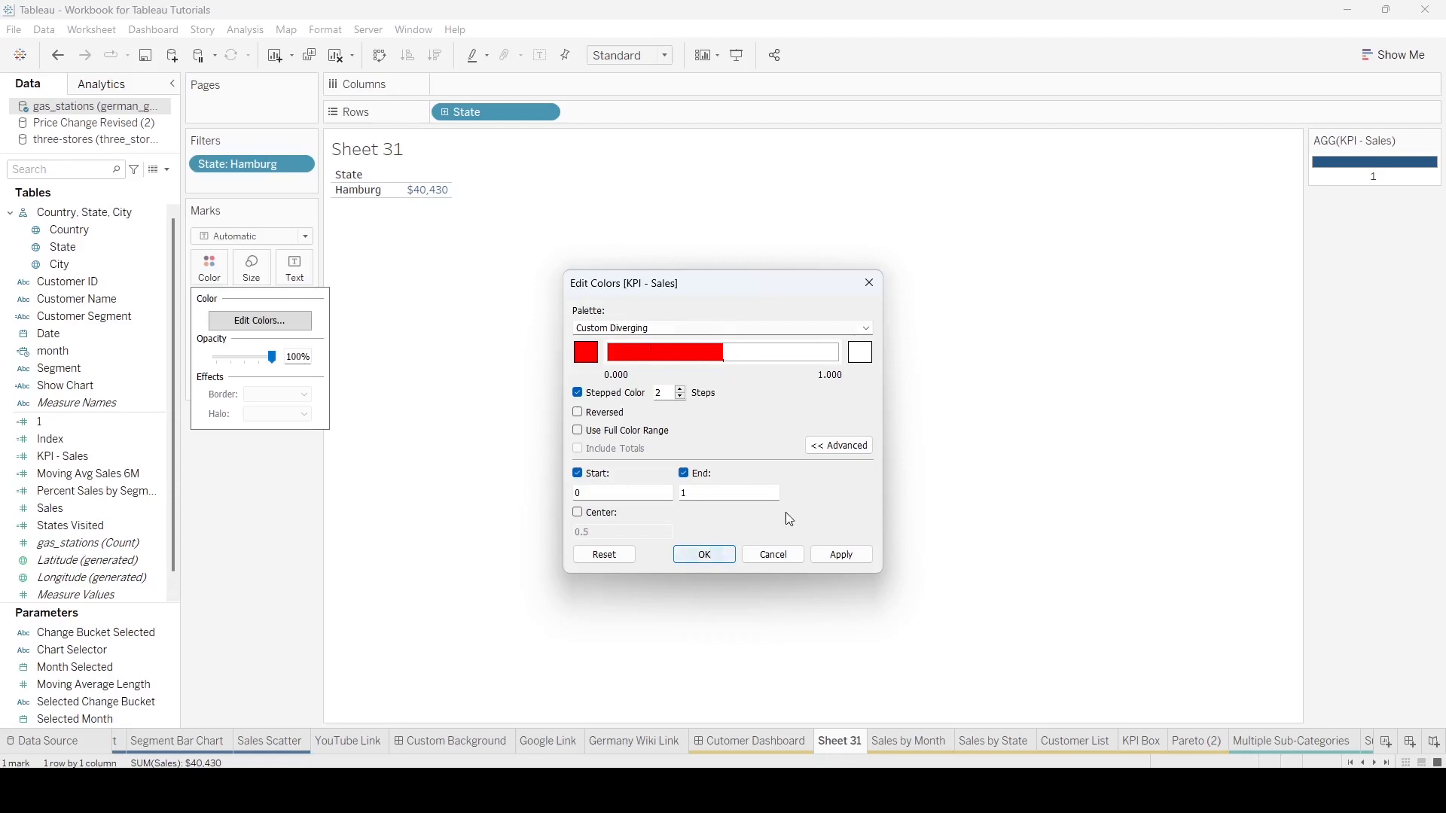
left_click(705, 555)
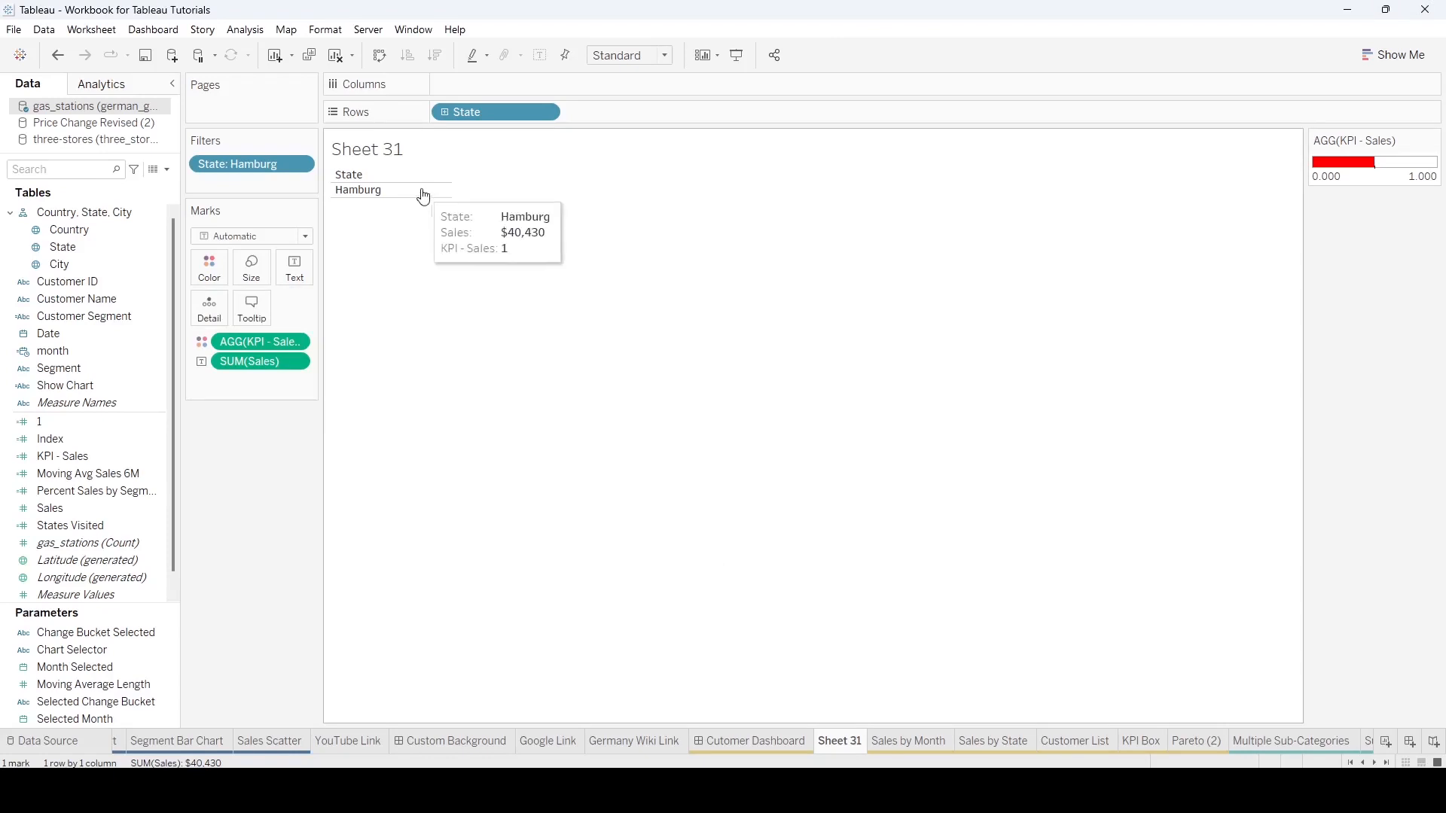
Change the worksheet's mark type from Automatic to Square
left_click(307, 237)
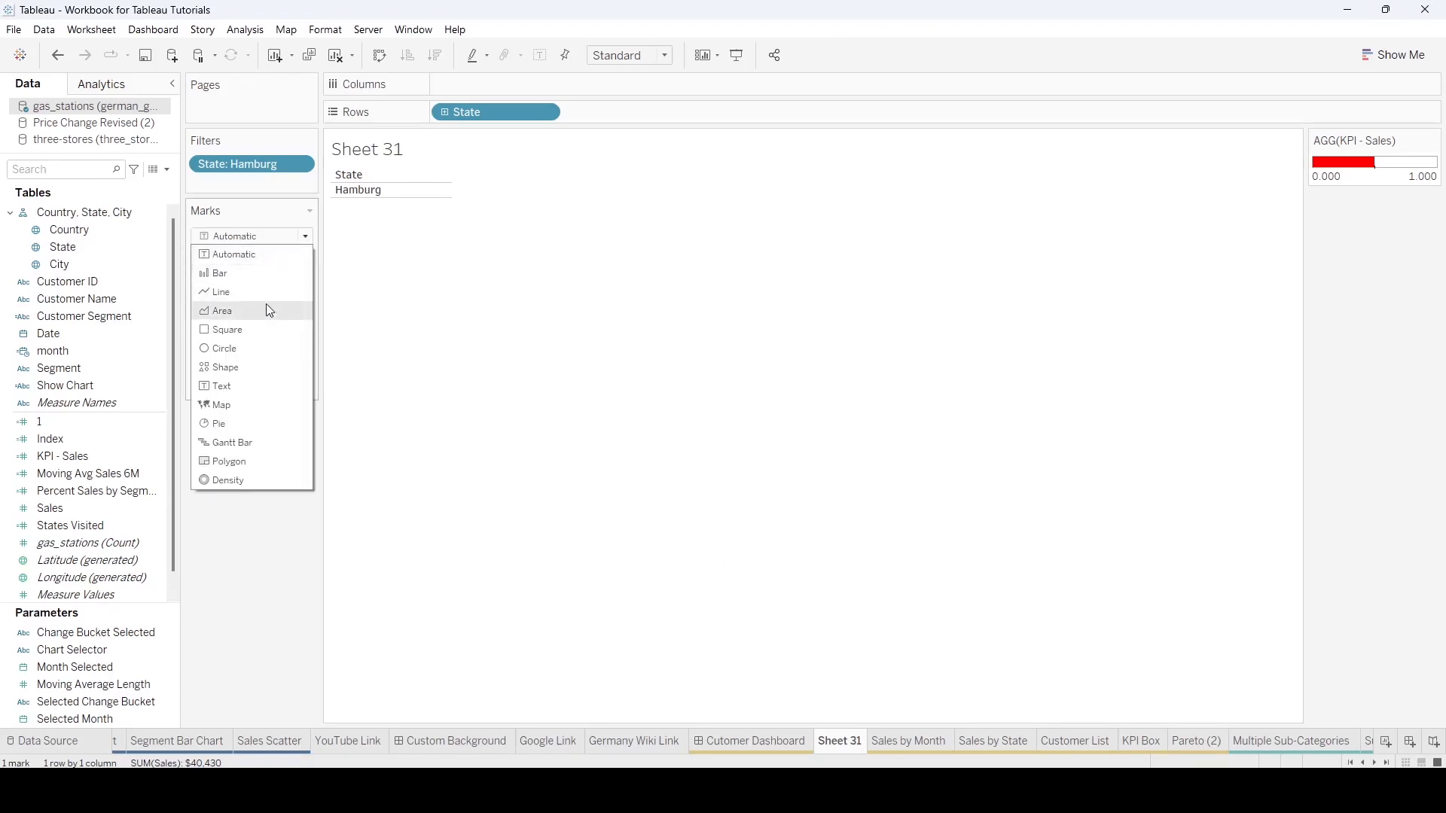
left_click(265, 331)
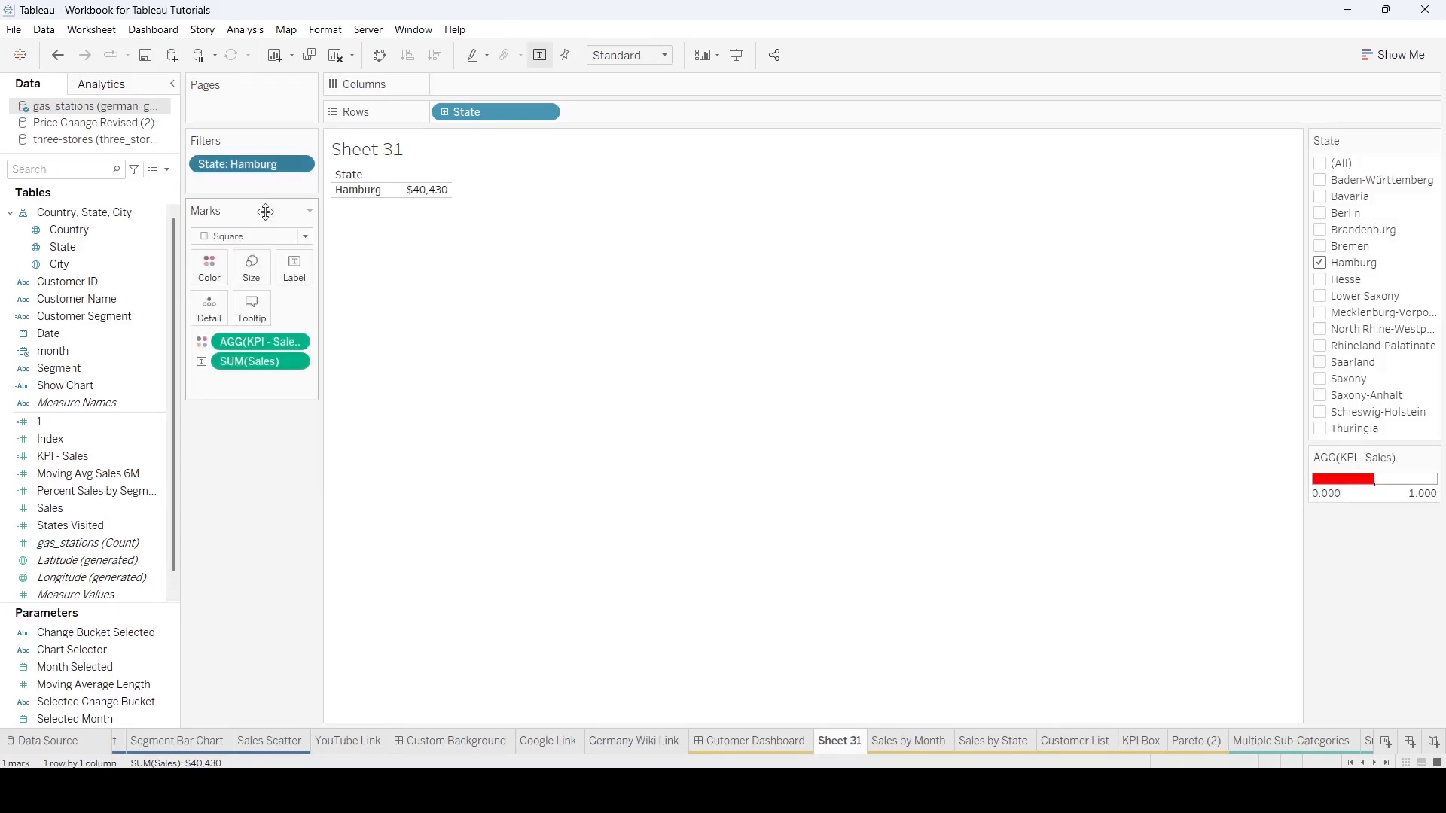
Switch the State filter from Hamburg to Hesse, then add Mecklenburg-Vorpommern to the selection
left_click(1320, 280)
left_click(1321, 264)
left_click(1321, 313)
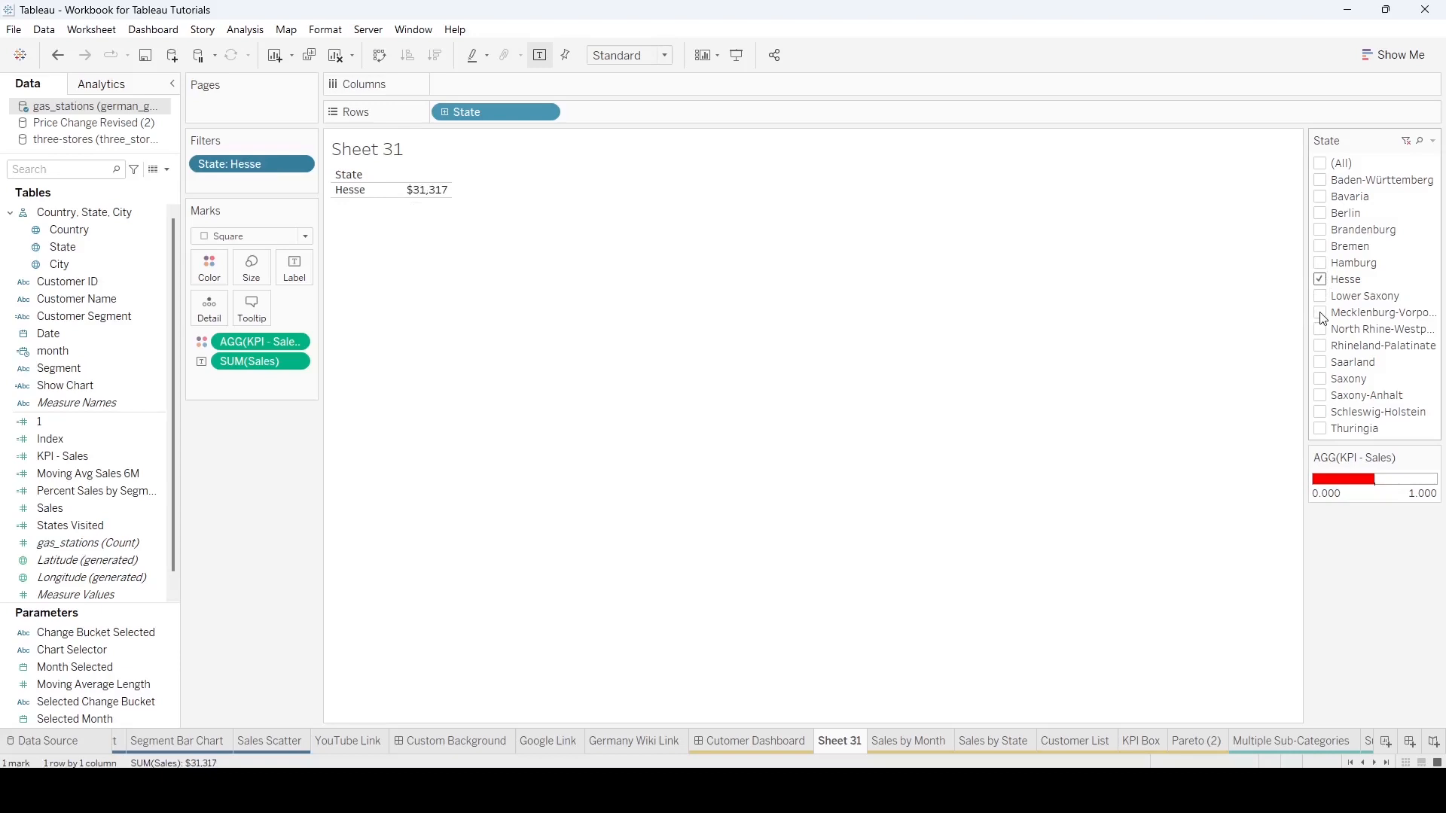